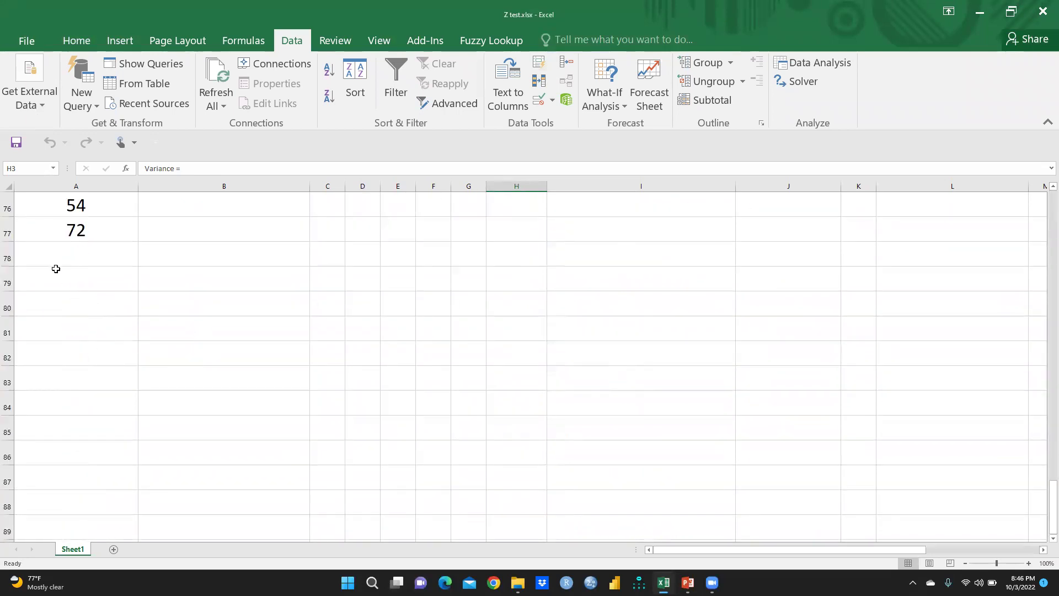
# - Calculate the sample variance of the marks in A2:A77 in cell A78 with the VAR.S function
pyautogui.click(49, 254)
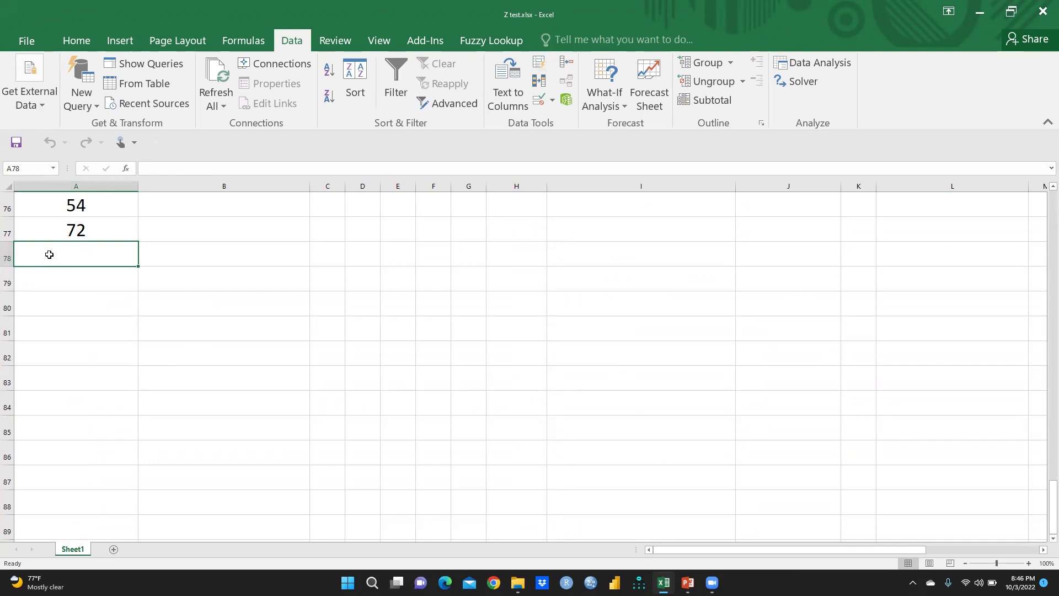
pyautogui.write('V')
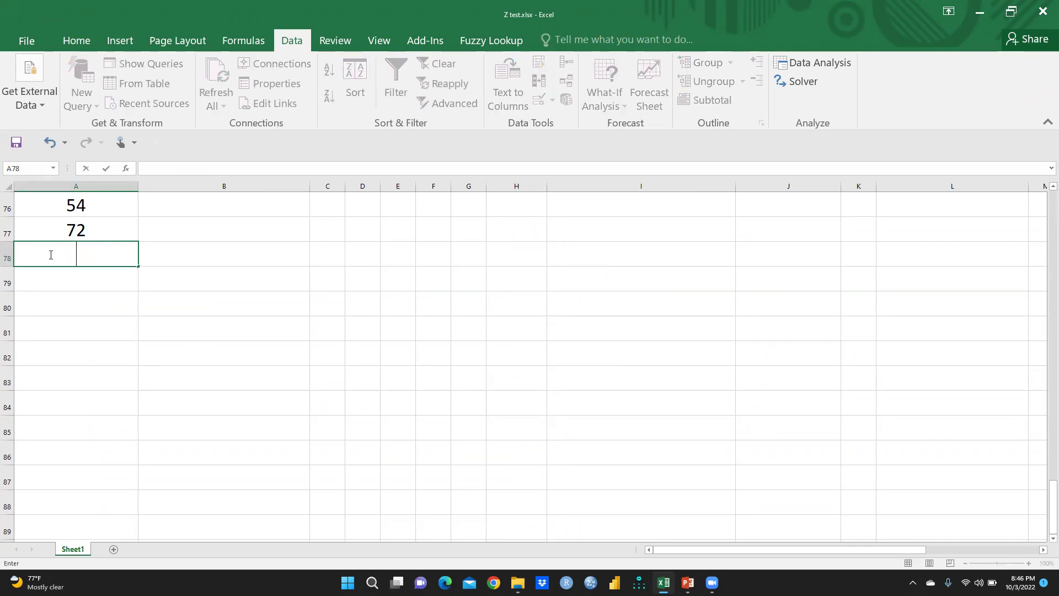
pyautogui.write('=var')
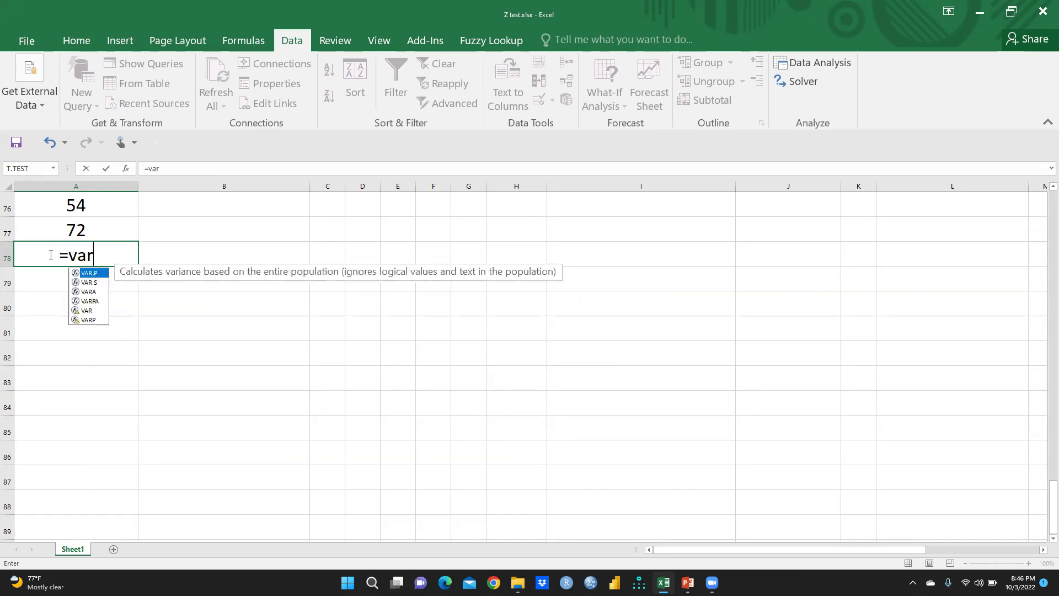
pyautogui.doubleClick(93, 282)
pyautogui.scroll(20, 102, 243)
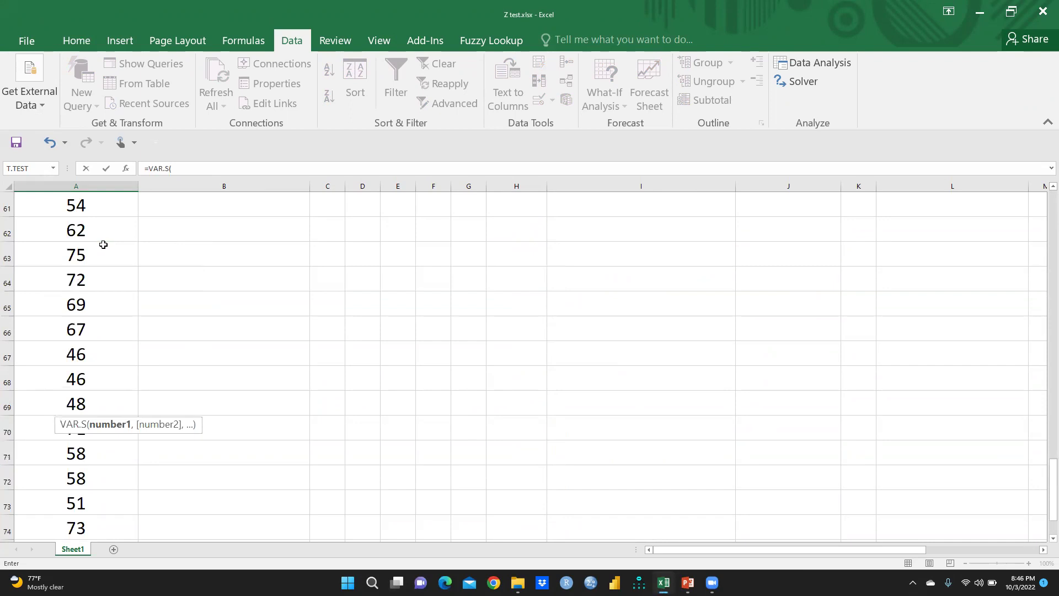
pyautogui.scroll(2, 102, 244)
pyautogui.moveTo(102, 236); pyautogui.dragTo(99, 454)
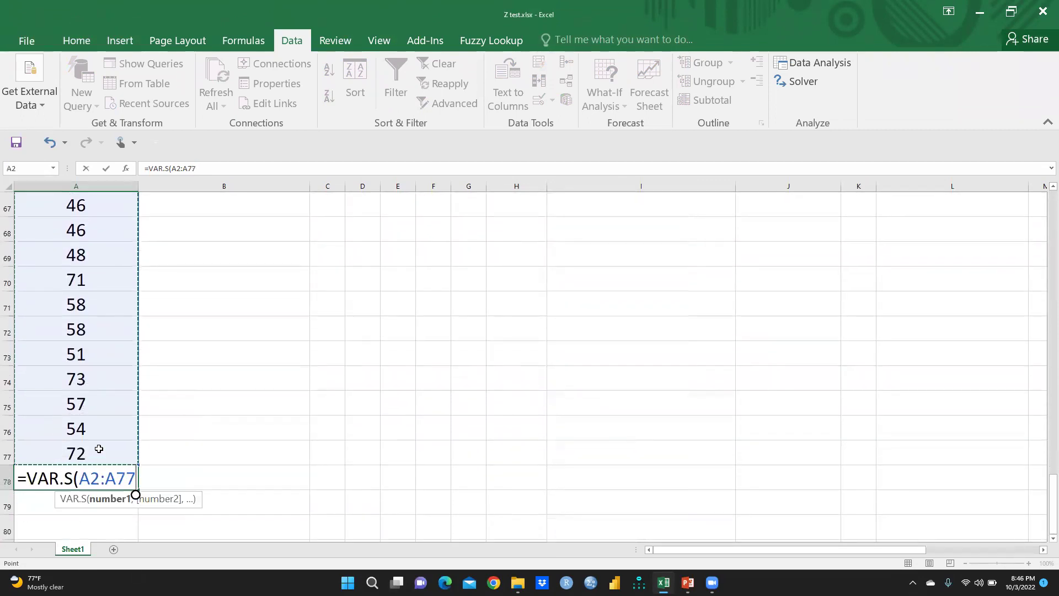
pyautogui.press('Return')
# - Compare the variance computed in A78 with the variance value stored in cell I3
pyautogui.click(60, 478)
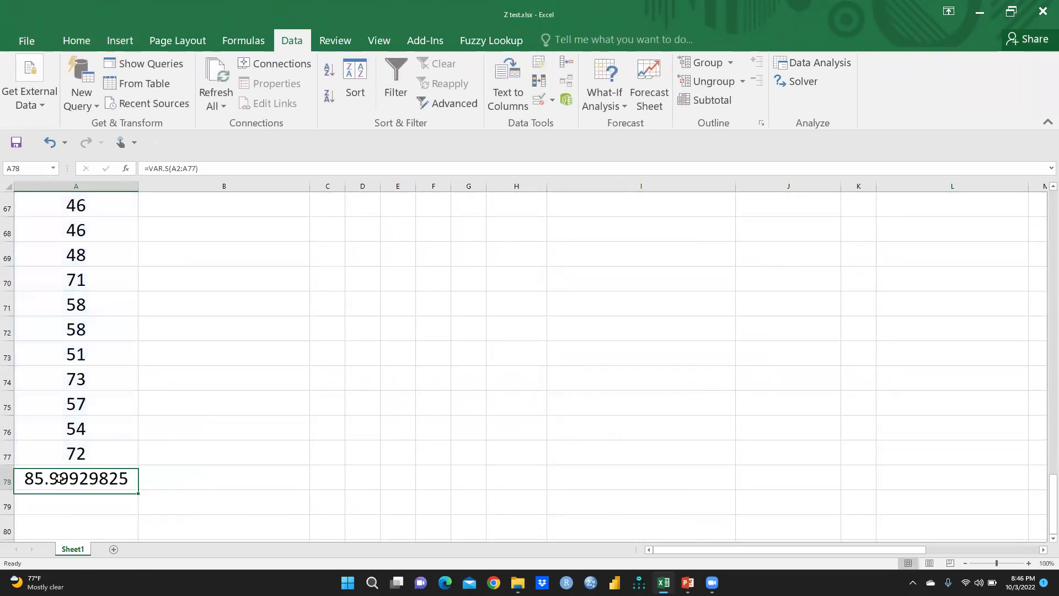
pyautogui.scroll(1, 413, 477)
pyautogui.scroll(20, 414, 478)
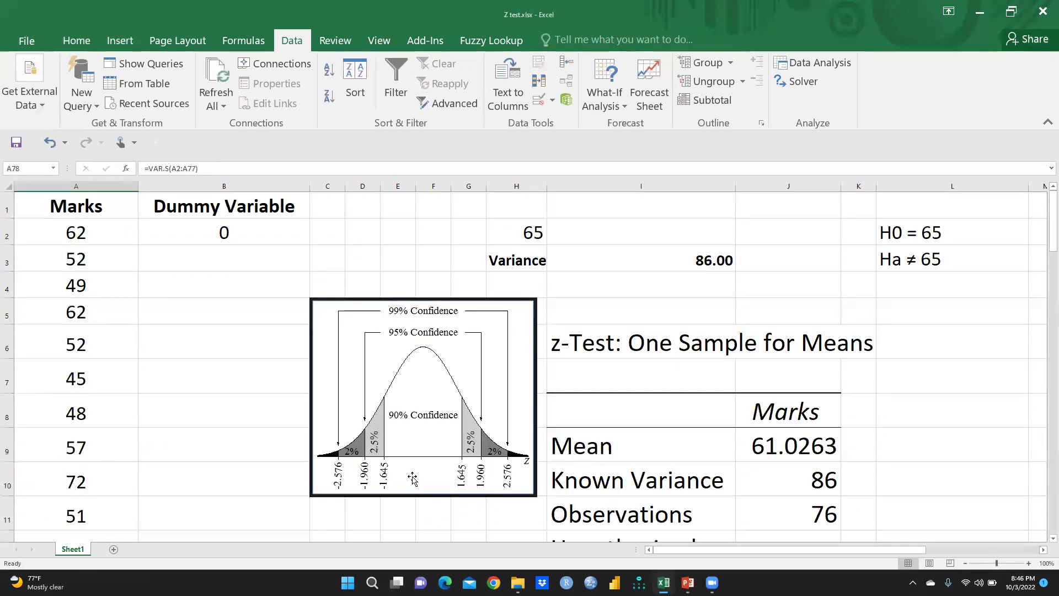
pyautogui.click(710, 261)
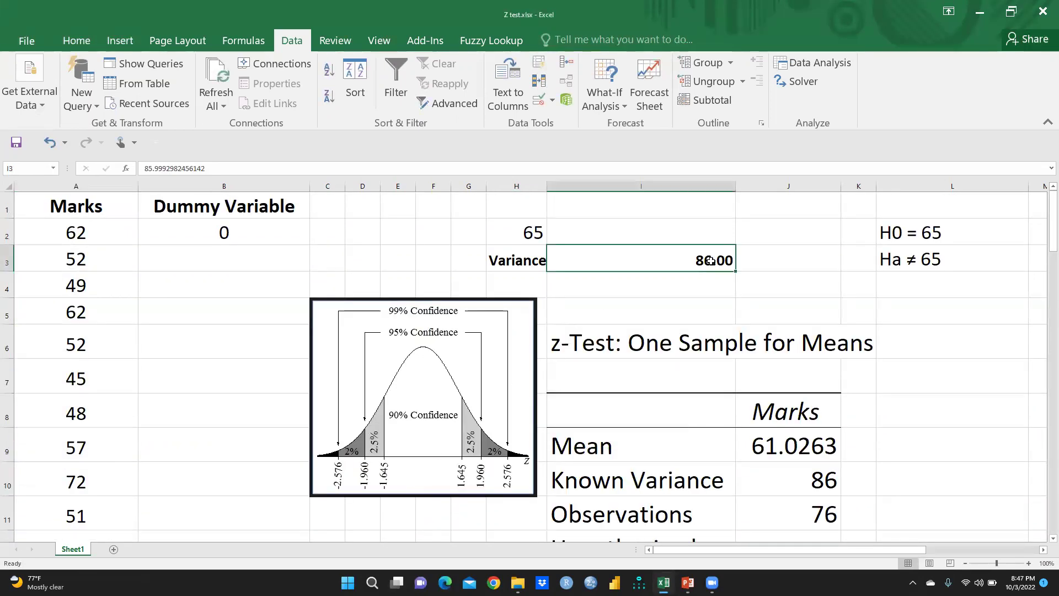
# - Delete the variance formula from cell A78 below the marks
pyautogui.scroll(-20, 132, 474)
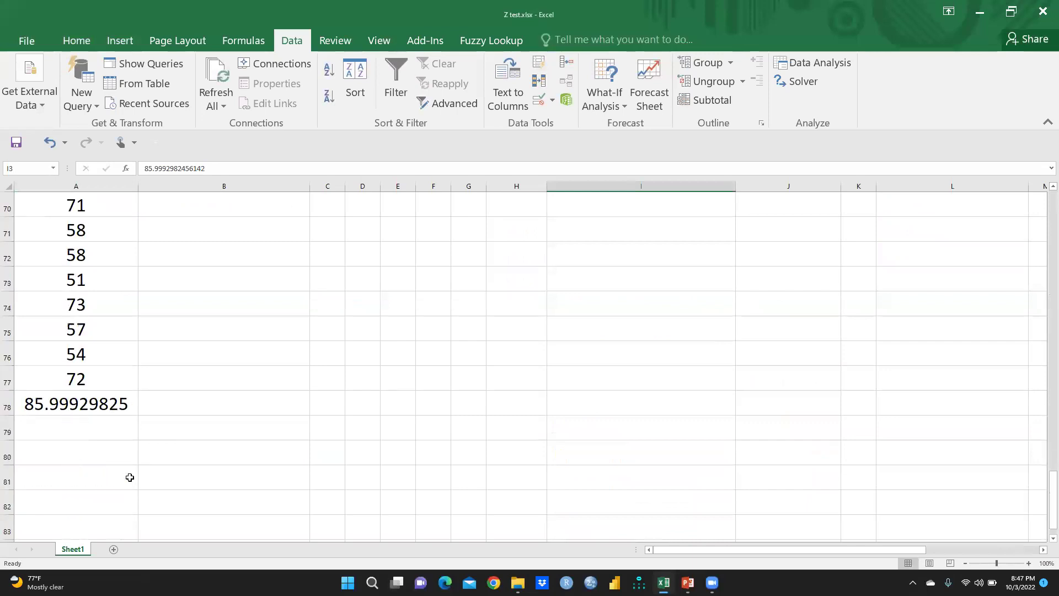
pyautogui.scroll(-2, 129, 478)
pyautogui.click(78, 333)
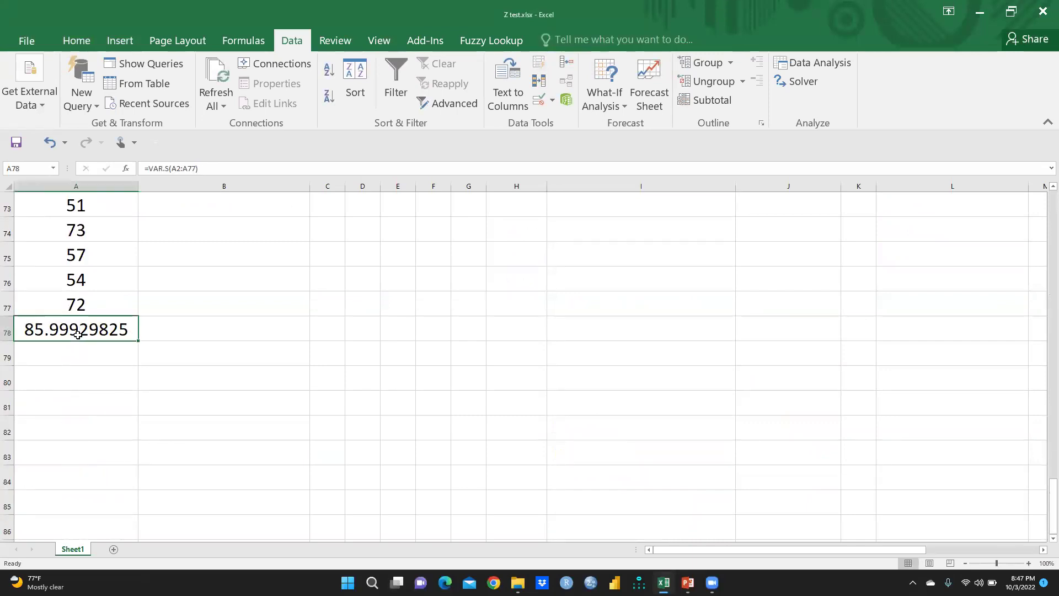
pyautogui.press('Delete')
# - Open the z-Test: Two Sample for Means tool from the Data Analysis tools
pyautogui.scroll(20, 315, 340)
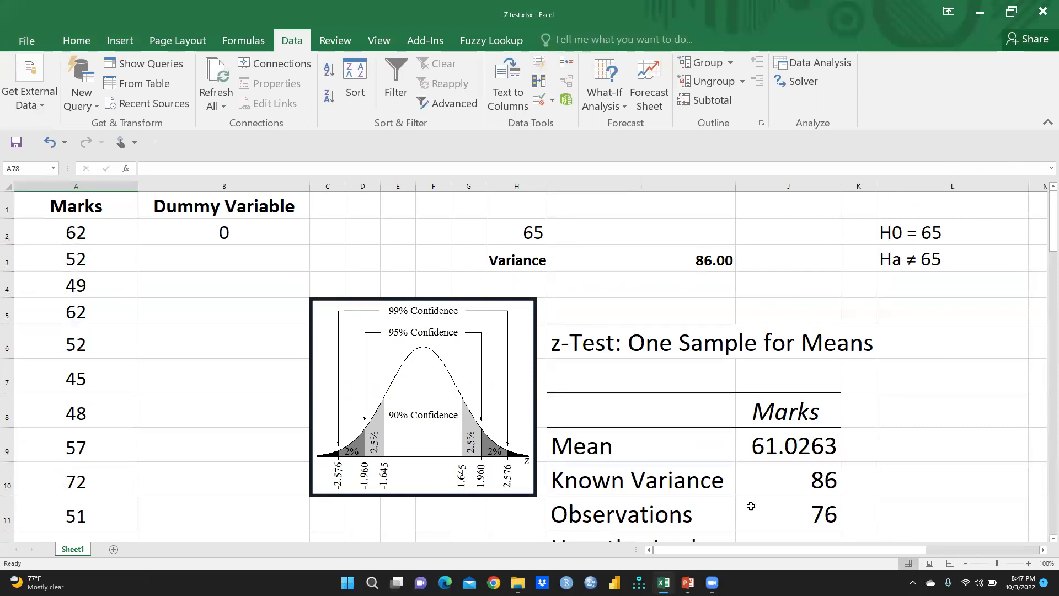
pyautogui.click(805, 62)
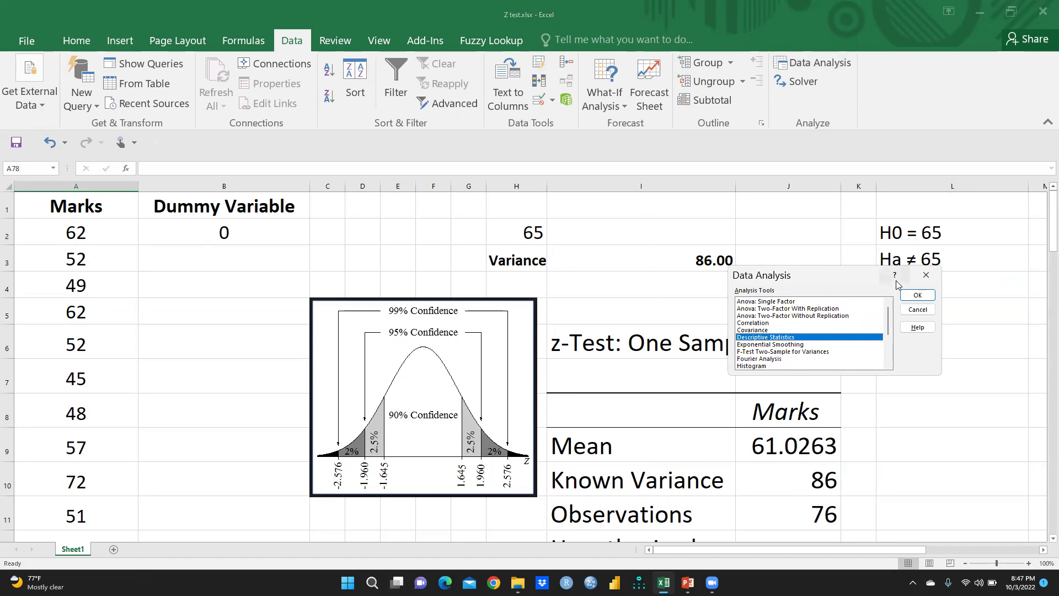
pyautogui.scroll(-2, 907, 279)
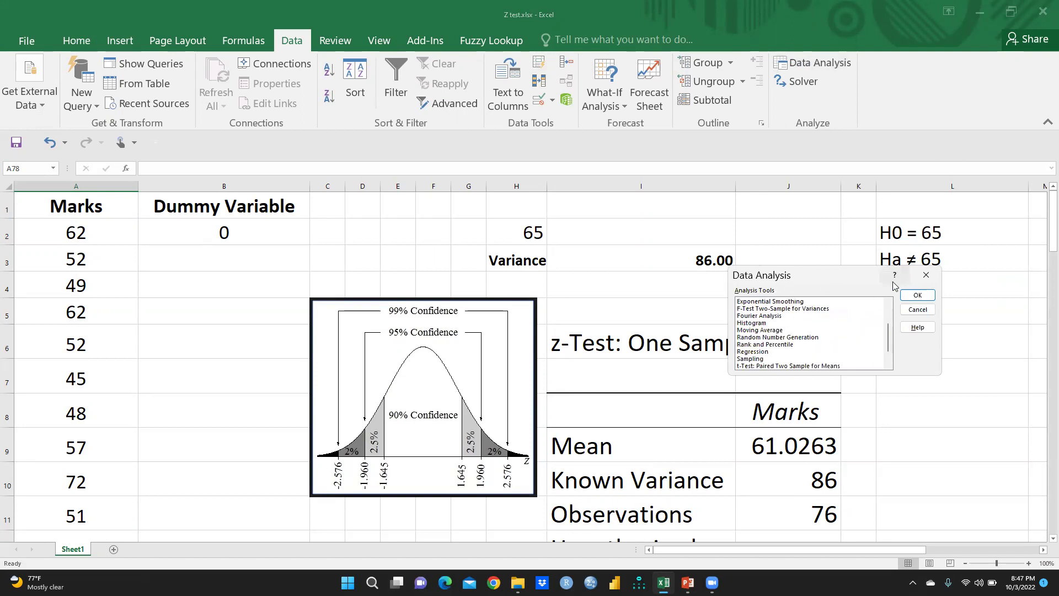
pyautogui.scroll(-1, 823, 345)
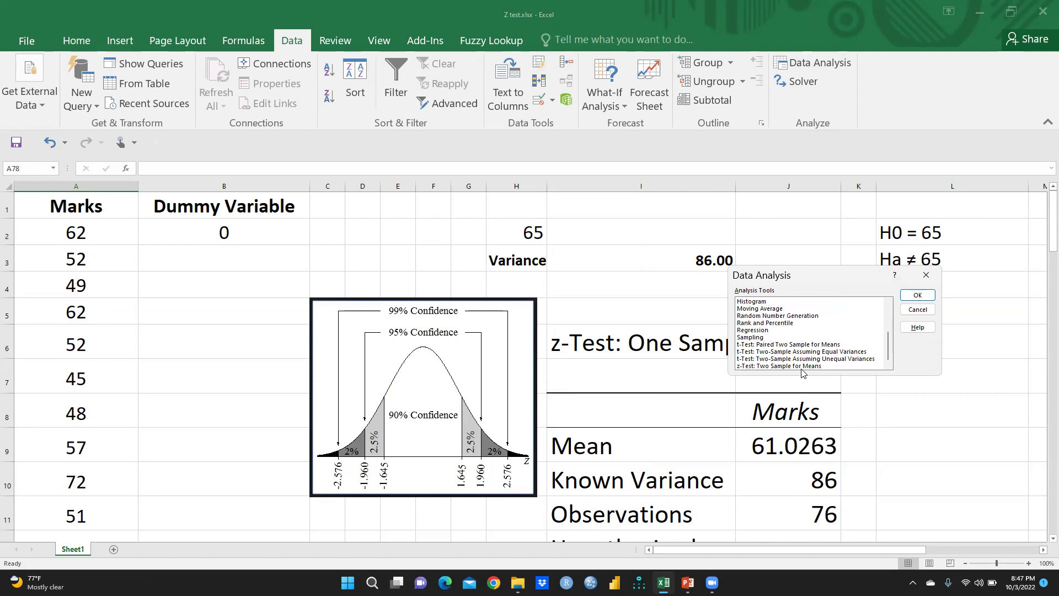
pyautogui.click(771, 366)
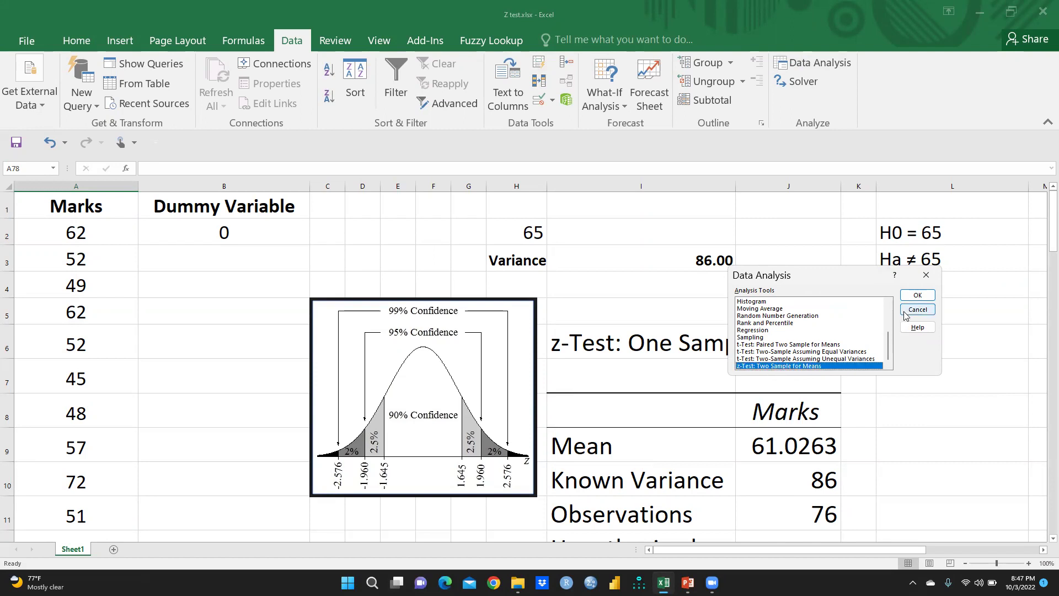
pyautogui.click(916, 297)
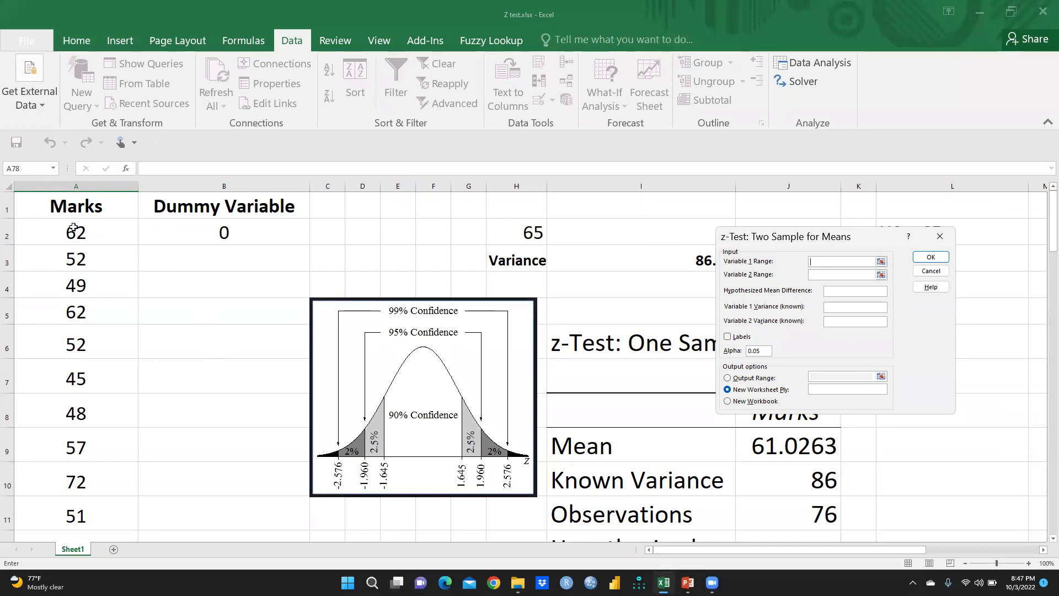
# - Set the Variable 1 range to the Marks column including its header, $A$1:$A$77
pyautogui.moveTo(74, 228); pyautogui.dragTo(69, 310)
pyautogui.click(196, 273)
pyautogui.moveTo(75, 202); pyautogui.dragTo(77, 521)
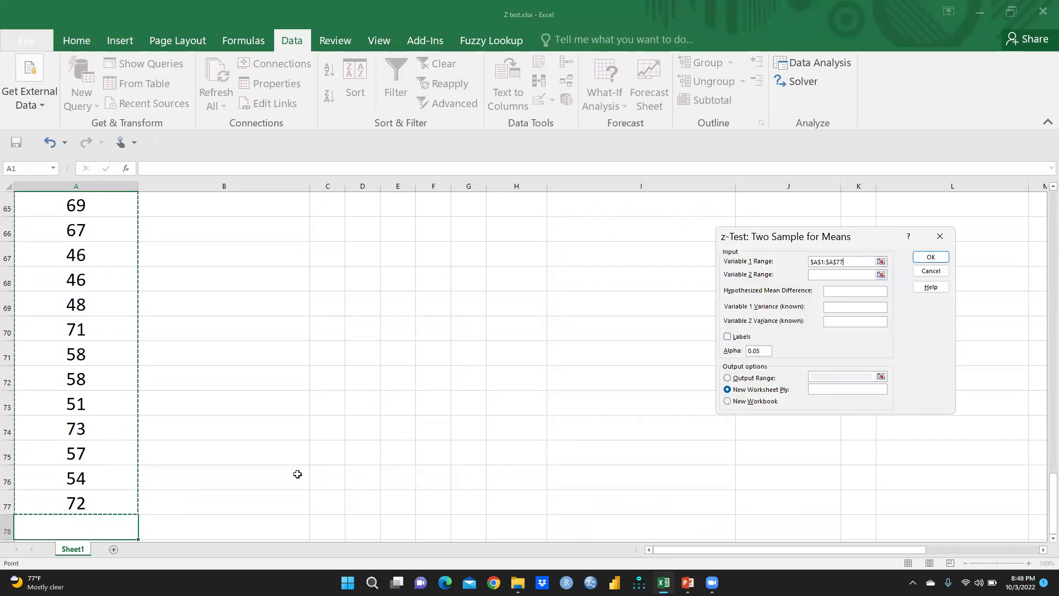
# - Set the Variable 2 range to the Dummy Variable cells including the header, $B$1:$B$2
pyautogui.click(827, 275)
pyautogui.scroll(9, 577, 284)
pyautogui.scroll(12, 571, 282)
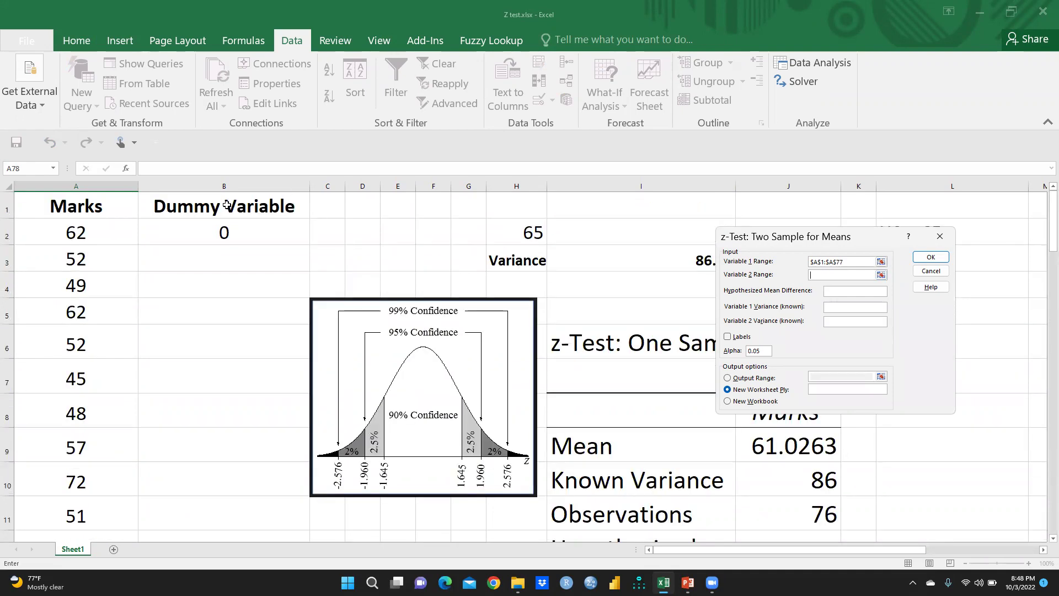
pyautogui.moveTo(226, 205); pyautogui.dragTo(224, 232)
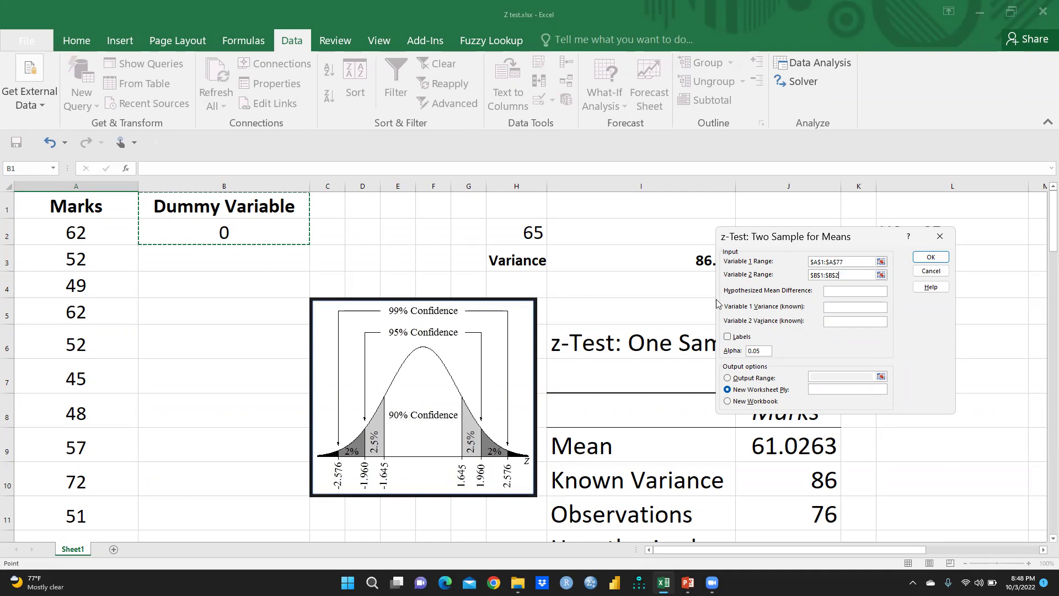
# - Enter a hypothesized mean difference of 65 and known variances of 86 and 0.00001, and enable Labels
pyautogui.click(830, 293)
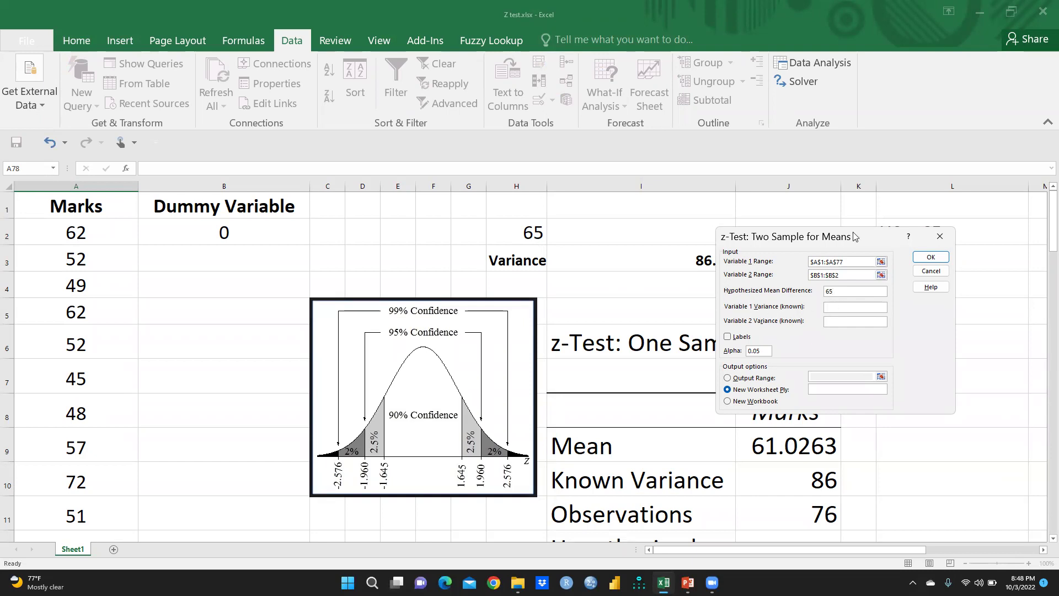
pyautogui.moveTo(855, 236); pyautogui.dragTo(907, 236)
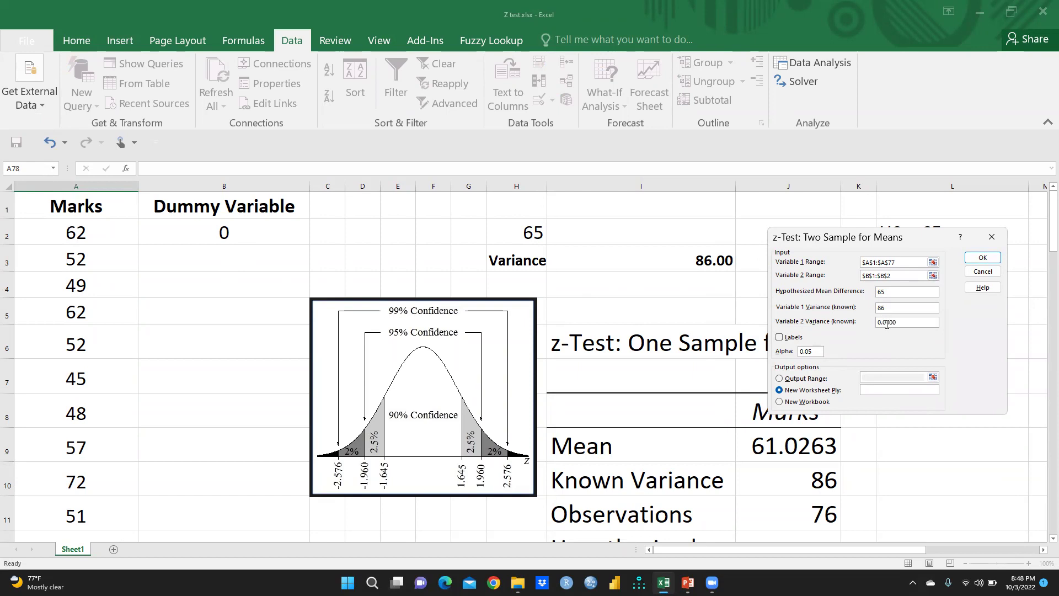
pyautogui.click(779, 338)
# - Set the output range to cell M9 on the current sheet and run the z-test
pyautogui.click(780, 378)
pyautogui.click(868, 375)
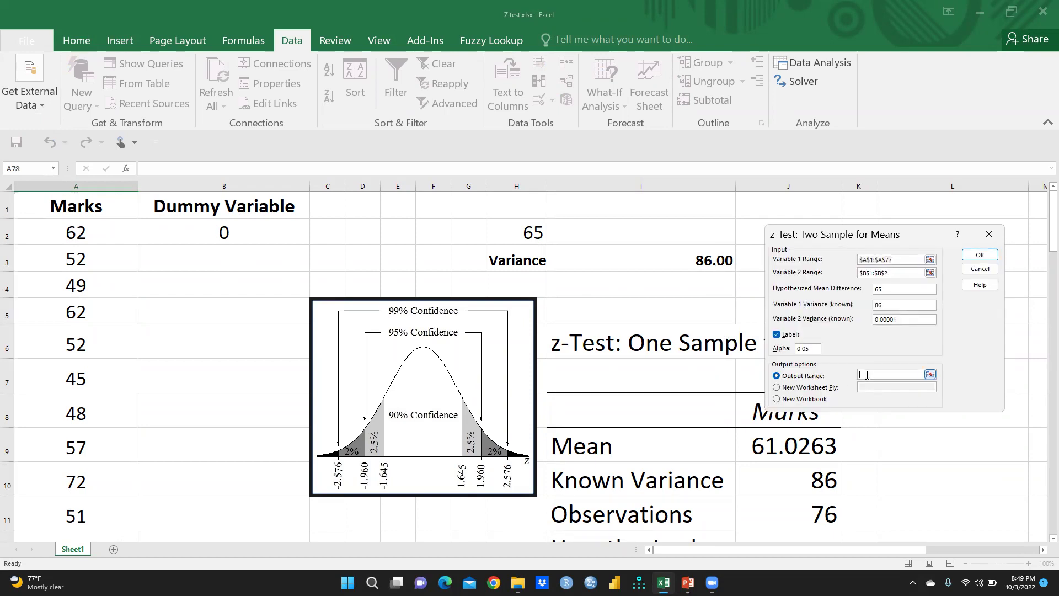
pyautogui.click(988, 448)
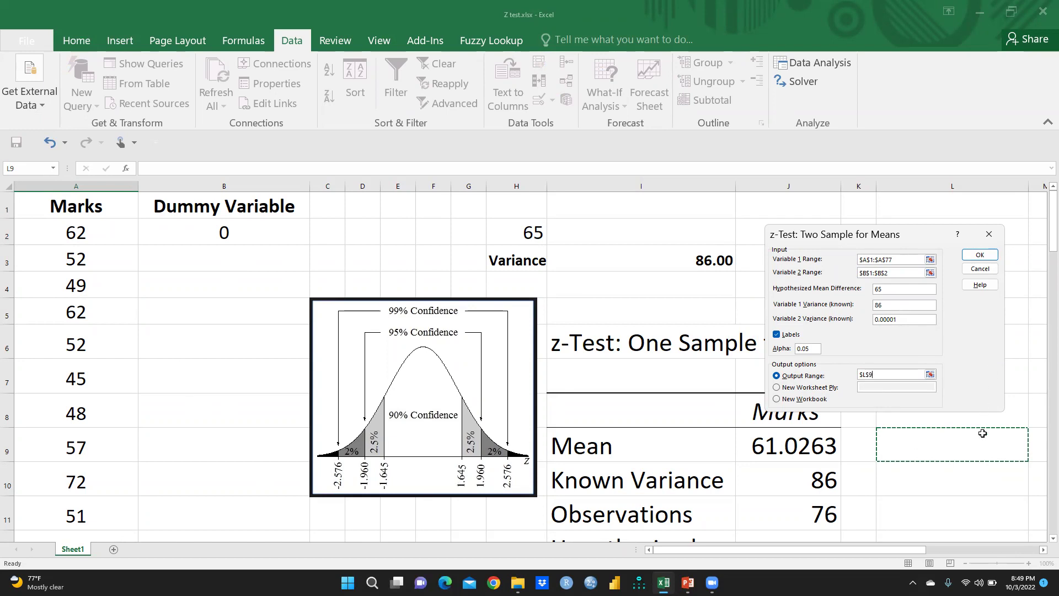
pyautogui.moveTo(925, 549); pyautogui.dragTo(948, 550)
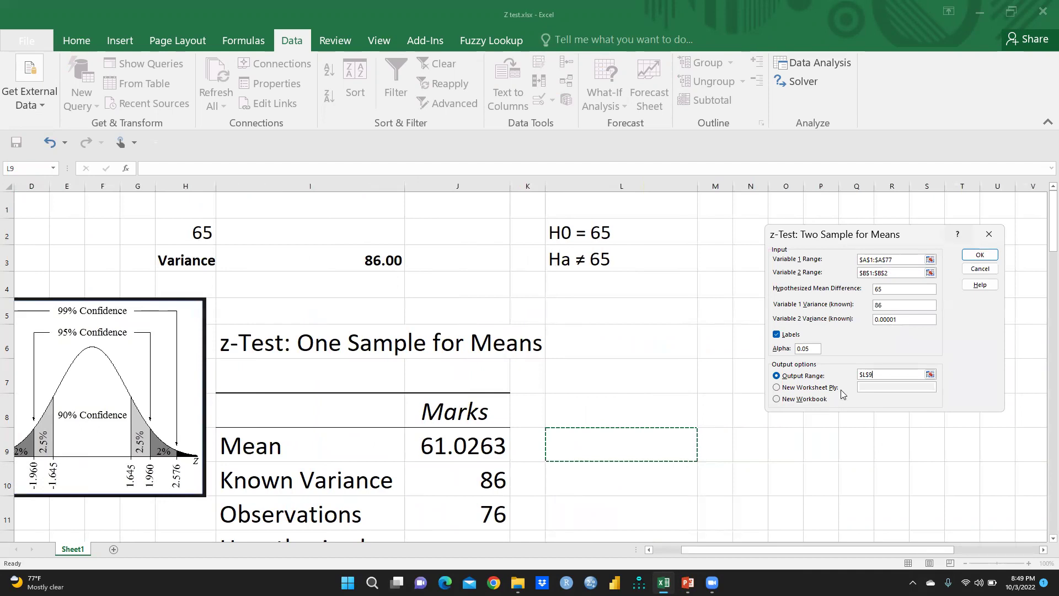
pyautogui.click(720, 444)
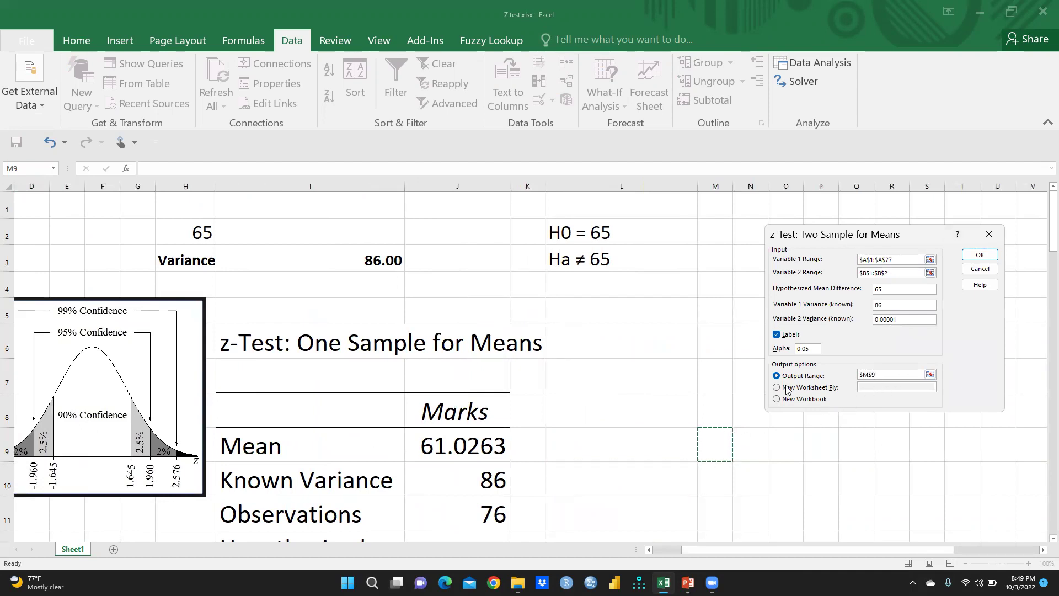
pyautogui.click(980, 255)
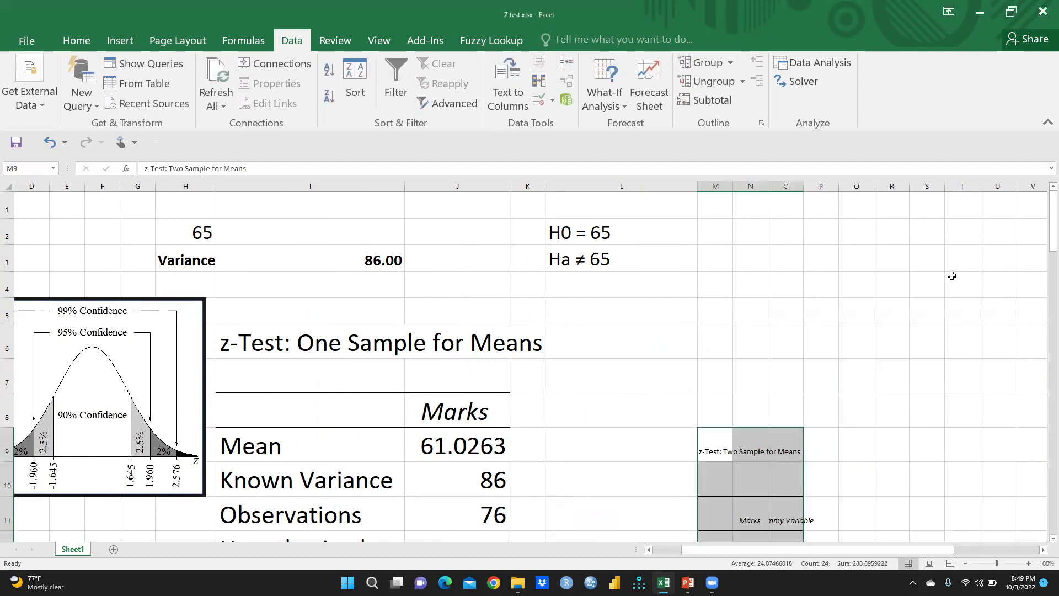
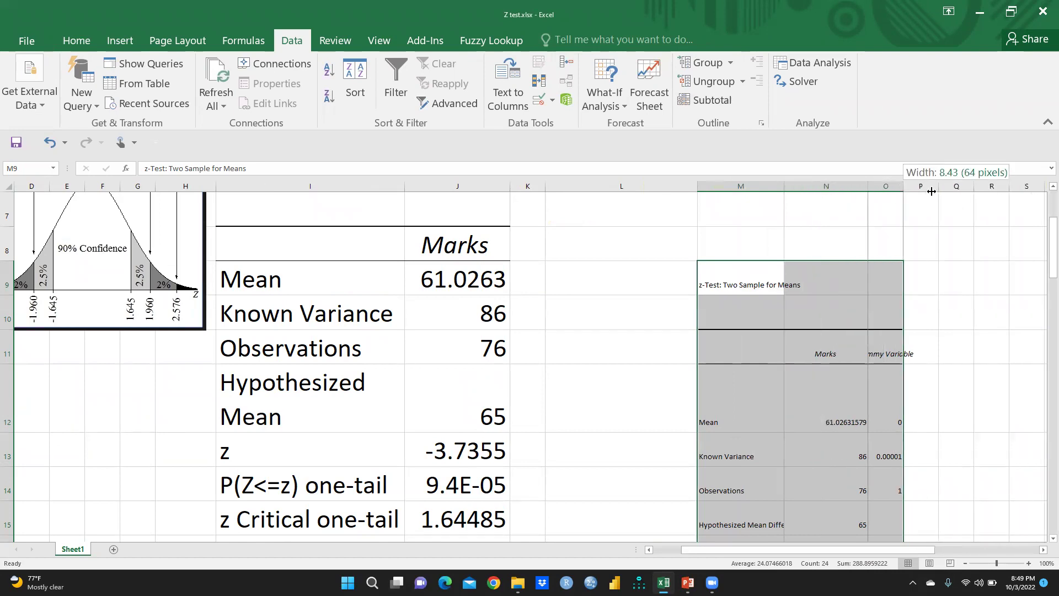
# - Widen the z-test result columns M to O and set the font size of the results table M9:O20 to 24
pyautogui.moveTo(725, 284); pyautogui.dragTo(934, 363)
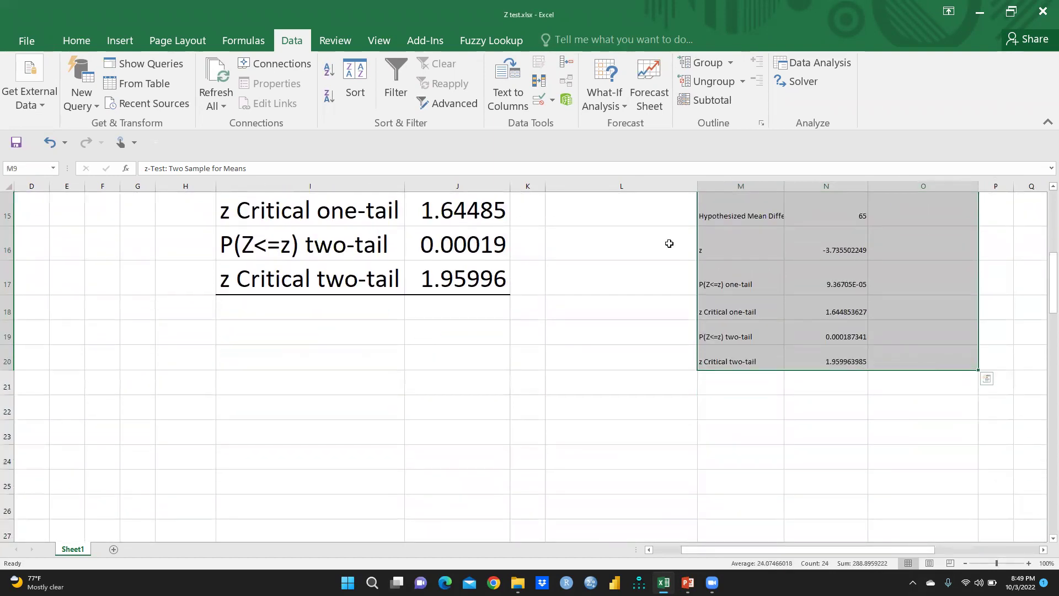
pyautogui.click(76, 40)
pyautogui.click(246, 70)
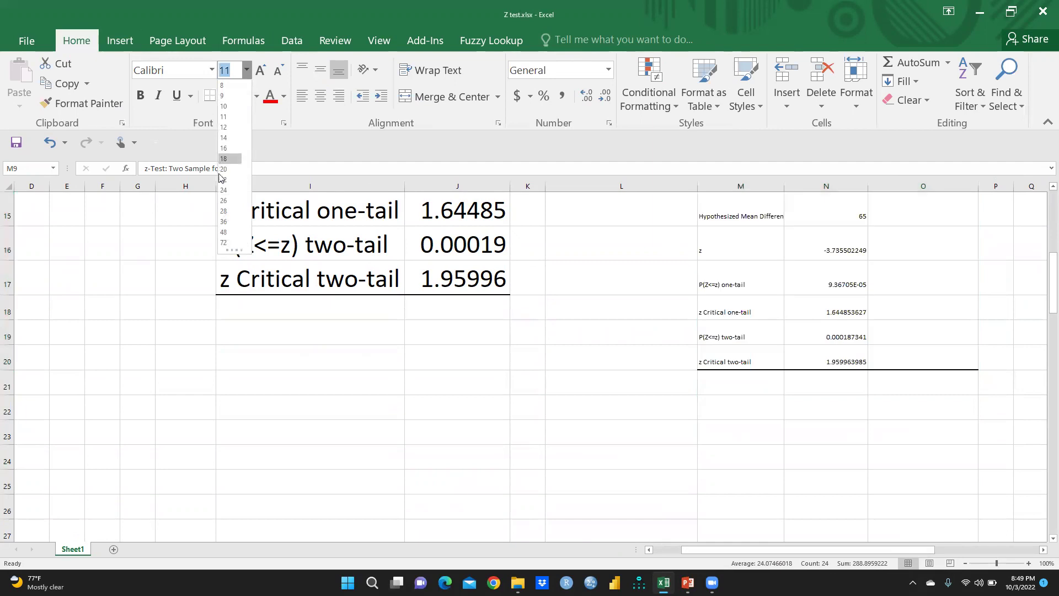
pyautogui.click(224, 190)
pyautogui.scroll(4, 810, 472)
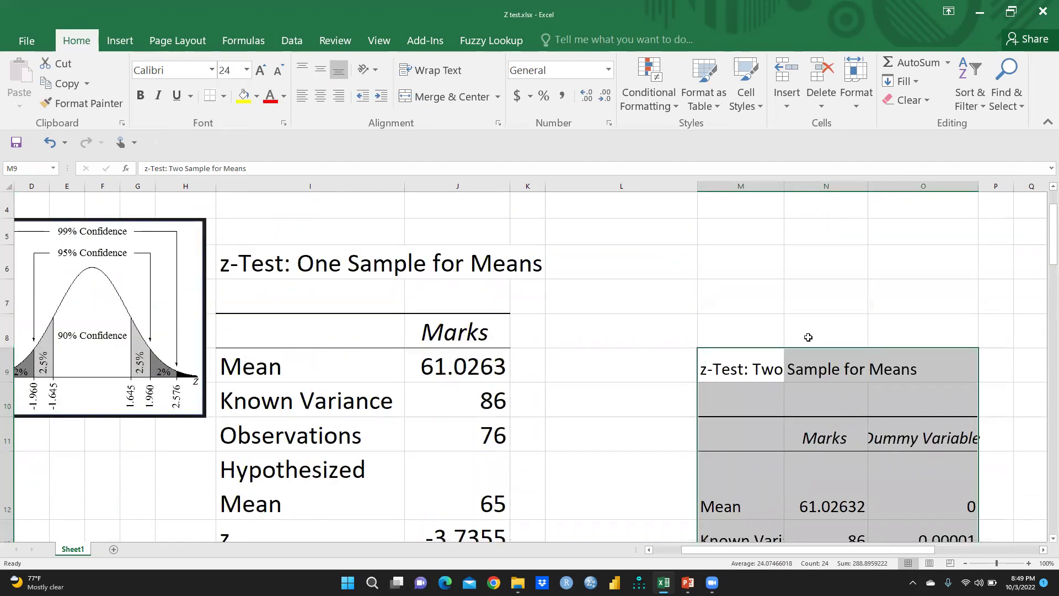
pyautogui.scroll(-3, 809, 338)
pyautogui.click(911, 376)
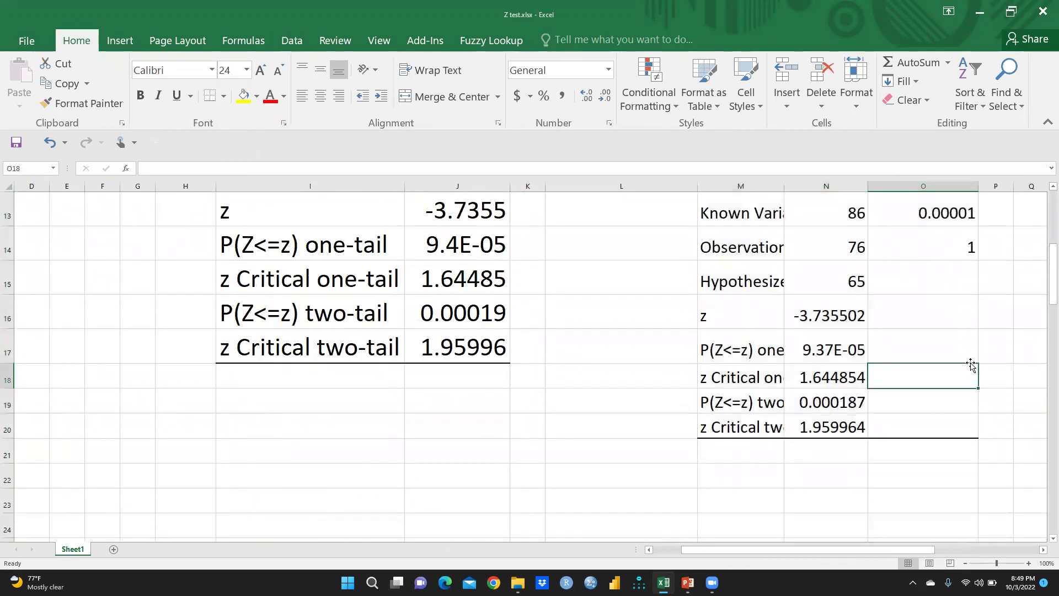
# - Widen column M slightly more and wrap the Hypothesized Mean Difference label in cell M15
pyautogui.scroll(3, 916, 369)
pyautogui.scroll(-1, 927, 364)
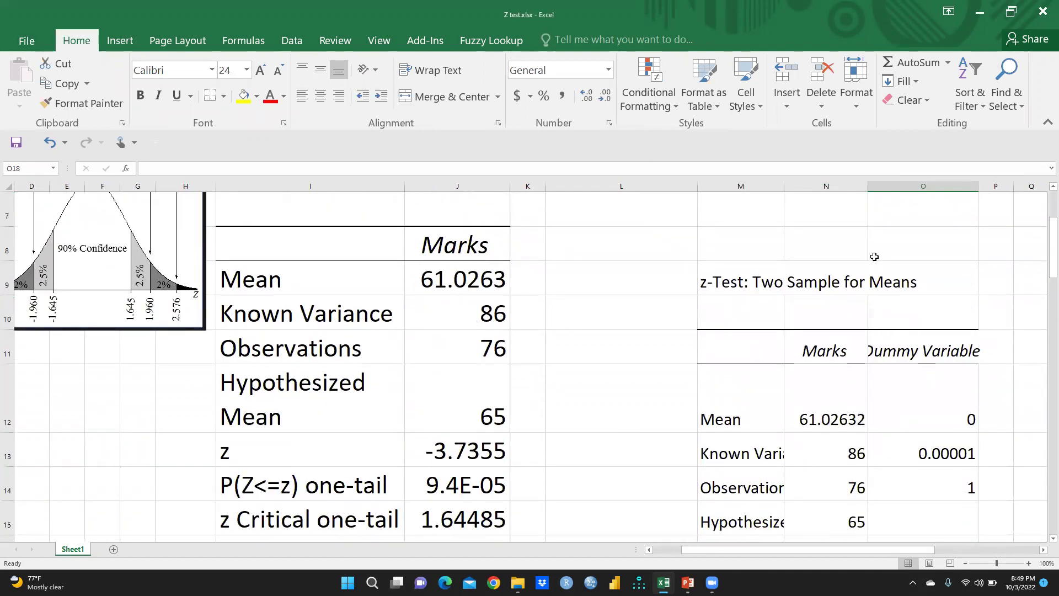
pyautogui.moveTo(782, 190); pyautogui.dragTo(804, 190)
pyautogui.click(756, 531)
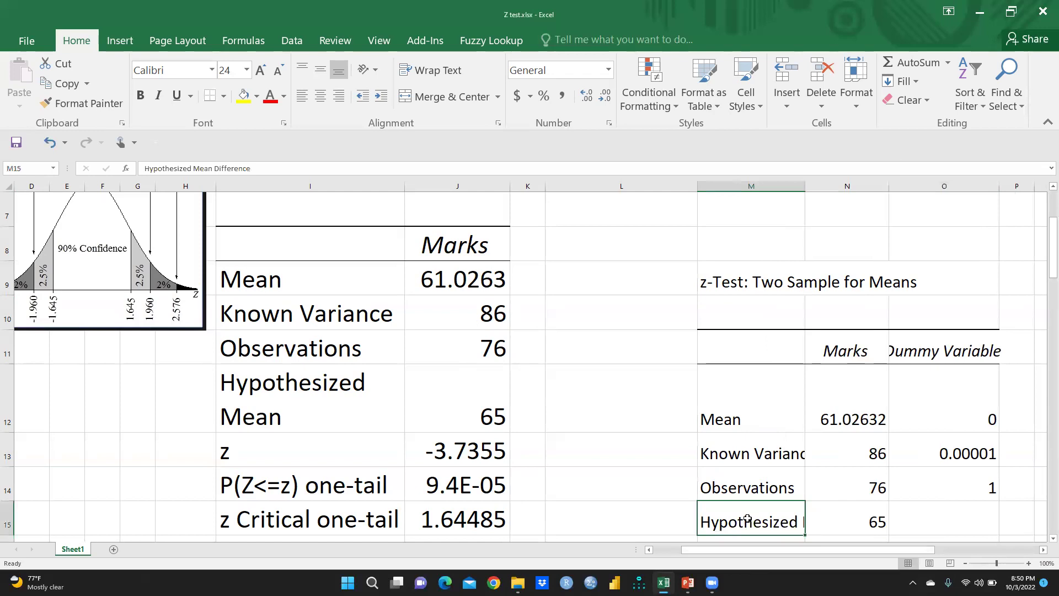
pyautogui.click(431, 70)
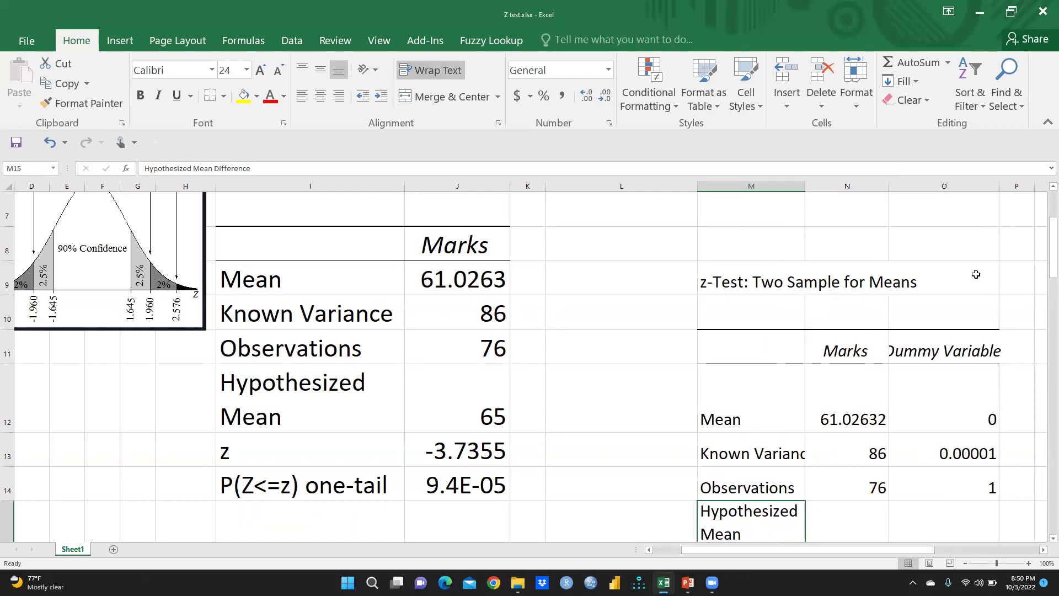
# - Delete the Dummy Variable column O from the z-test results table
pyautogui.click(941, 181)
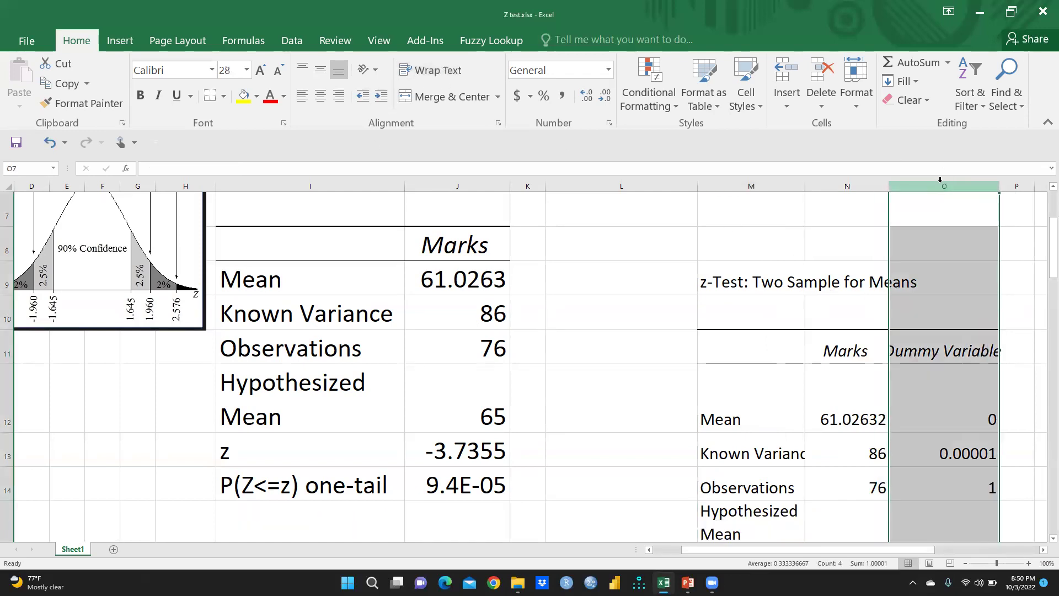
pyautogui.rightClick(941, 181)
pyautogui.click(980, 281)
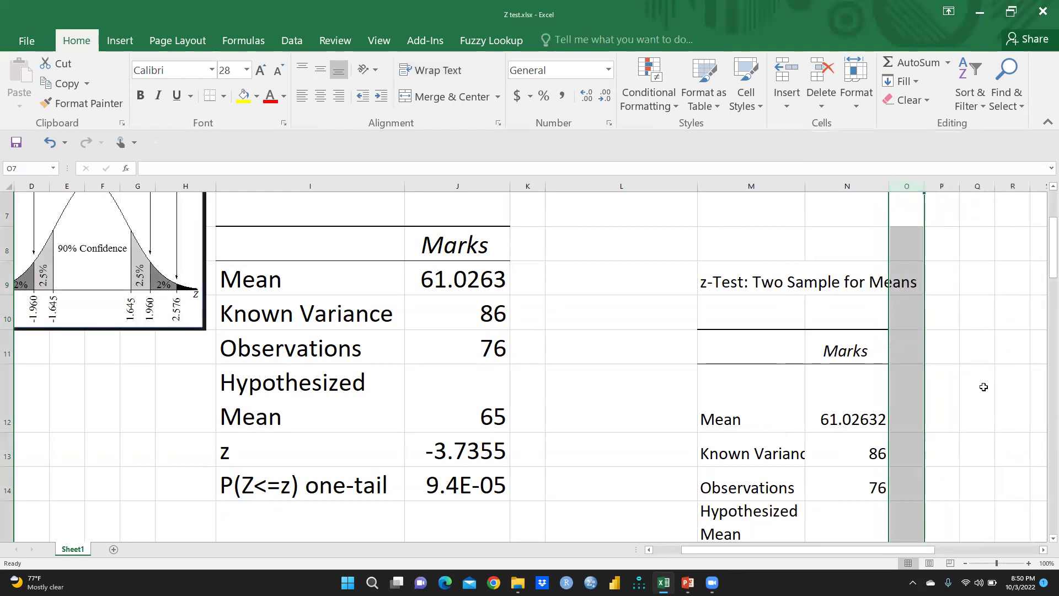
# - Change the results table title in cell M9 to "z-Test: One Sample for Means"
pyautogui.scroll(-1, 984, 362)
pyautogui.scroll(2, 787, 279)
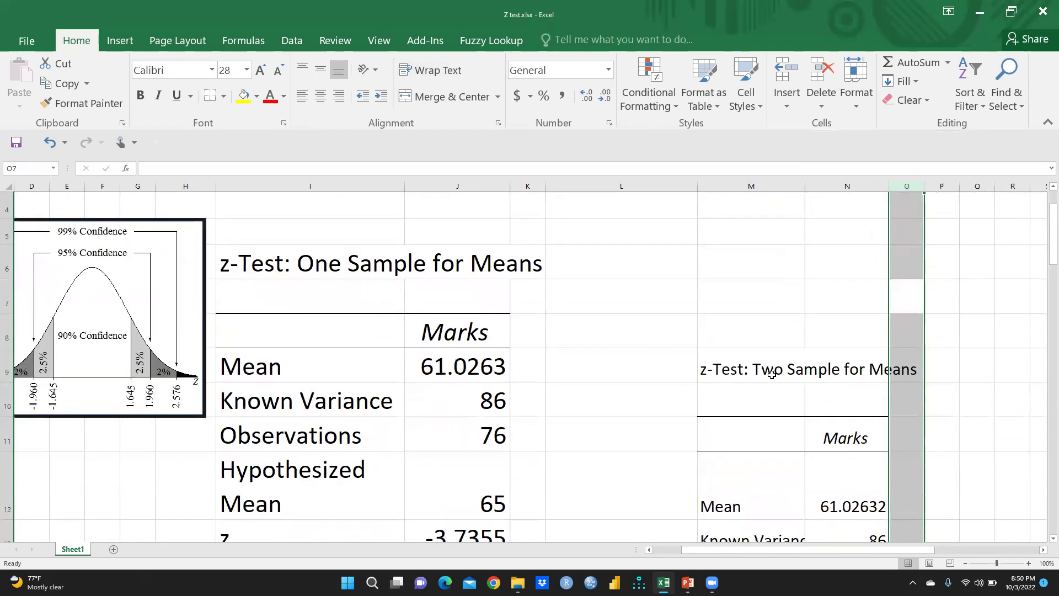
pyautogui.click(771, 374)
pyautogui.doubleClick(783, 370)
pyautogui.press('BackSpace')
pyautogui.press('BackSpace')
pyautogui.press('BackSpace')
pyautogui.write('One')
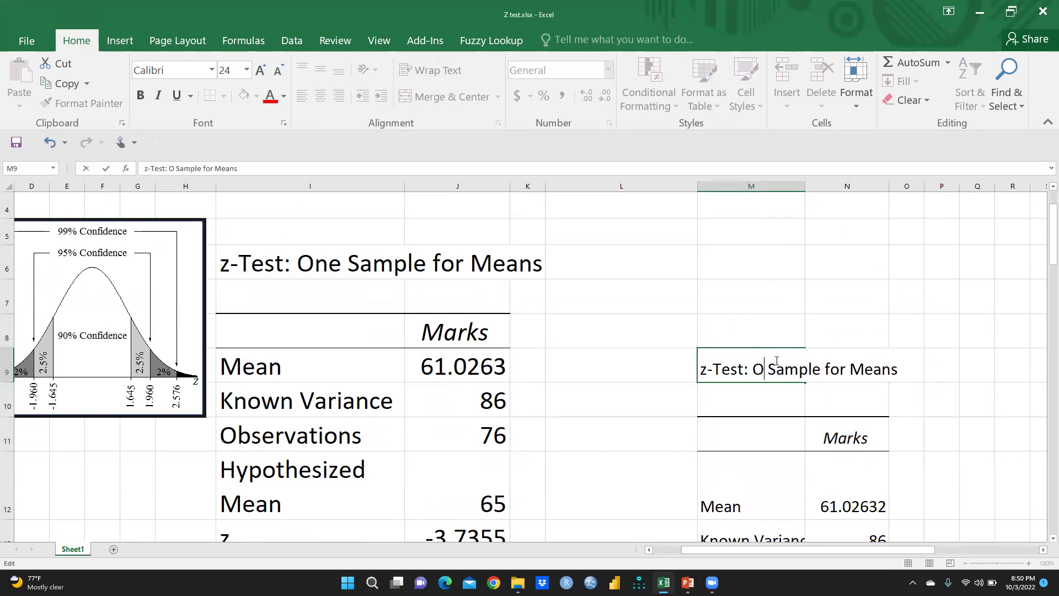
pyautogui.click(944, 433)
# - Shorten the label in cell M15 to "Hypothesized Mean"
pyautogui.scroll(-2, 945, 430)
pyautogui.scroll(-2, 885, 426)
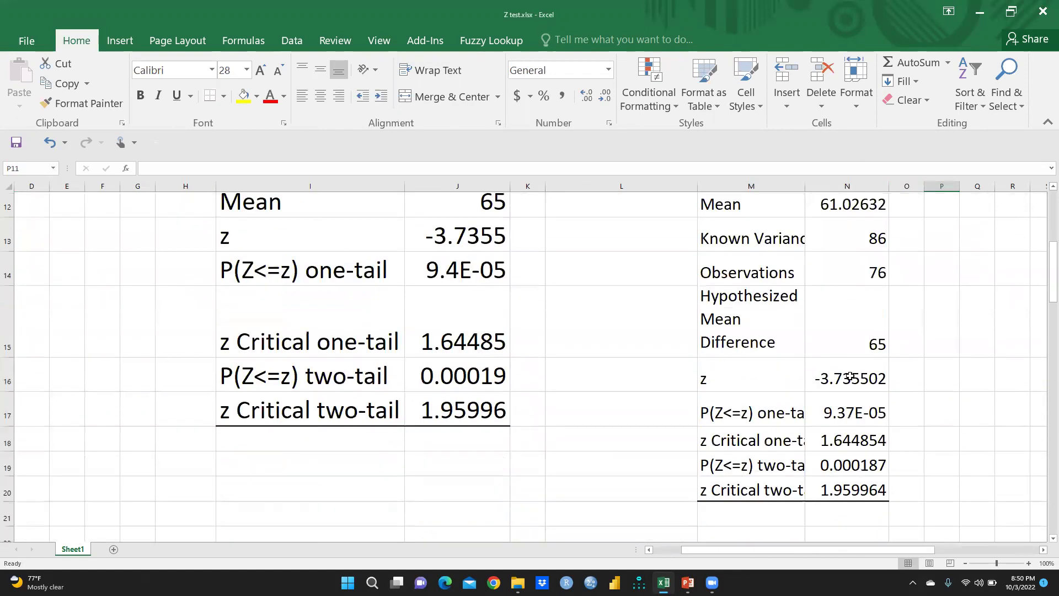
pyautogui.scroll(2, 797, 289)
pyautogui.click(719, 297)
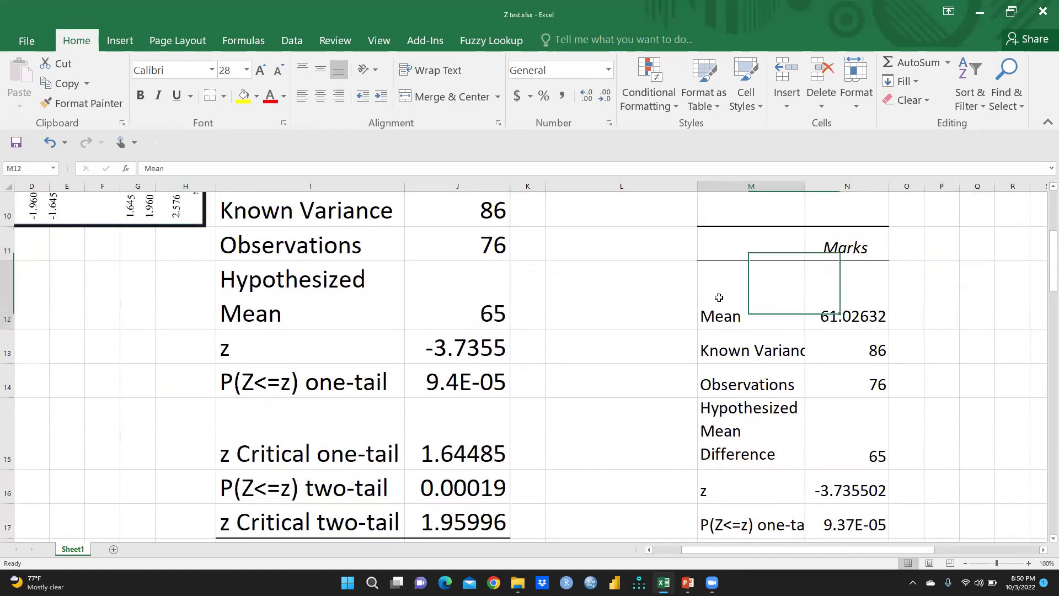
pyautogui.click(830, 319)
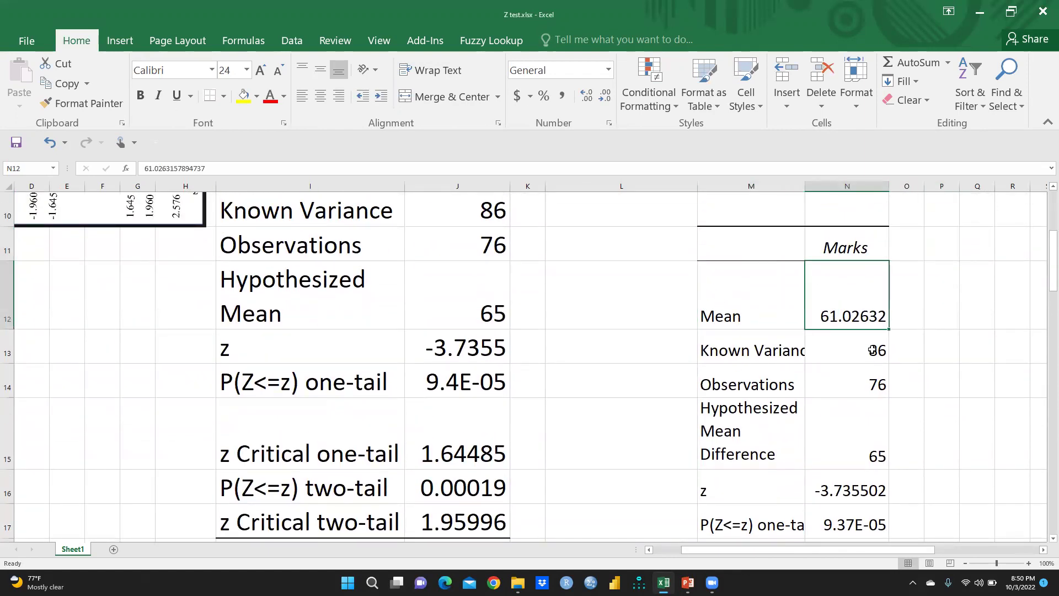
pyautogui.click(873, 456)
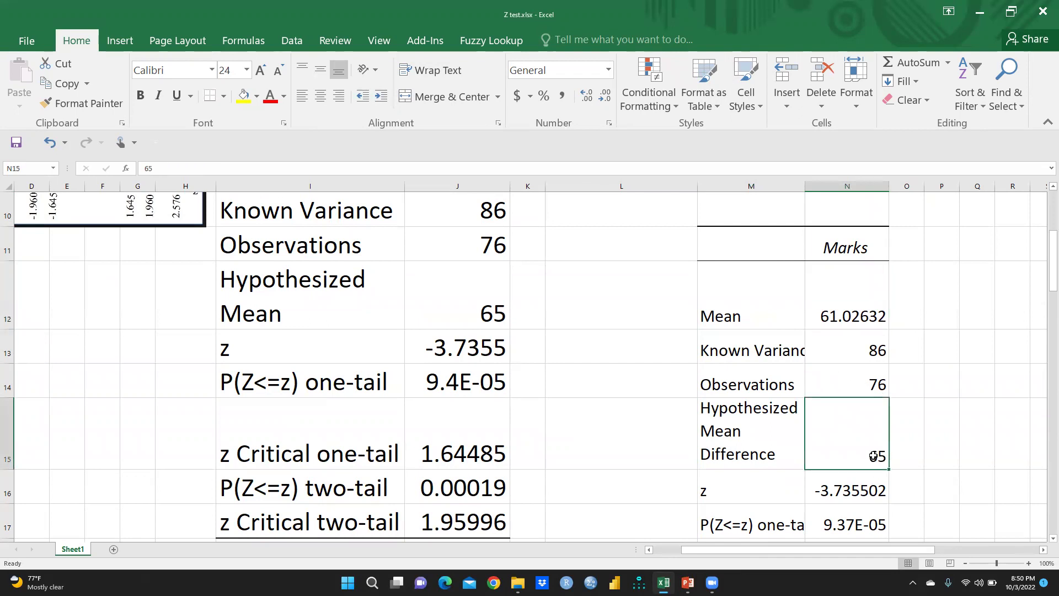
pyautogui.doubleClick(781, 454)
pyautogui.press('BackSpace')
pyautogui.press('BackSpace')
pyautogui.press('BackSpace')
pyautogui.press('BackSpace')
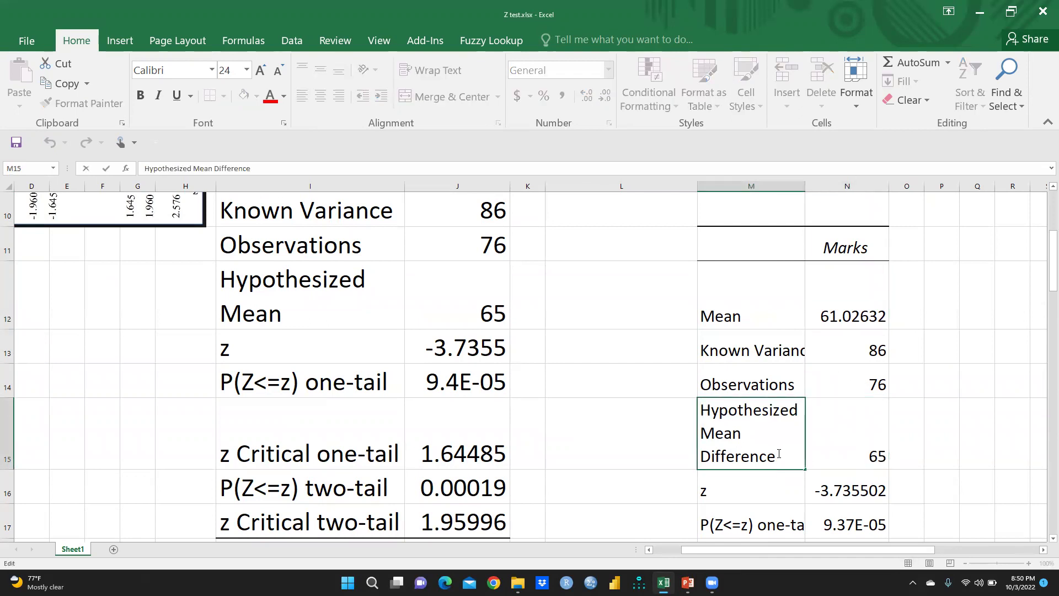
pyautogui.press('BackSpace')
pyautogui.press('BackSpace')
pyautogui.press('BackSpace')
pyautogui.press('BackSpace')
pyautogui.press('BackSpace')
pyautogui.press('BackSpace')
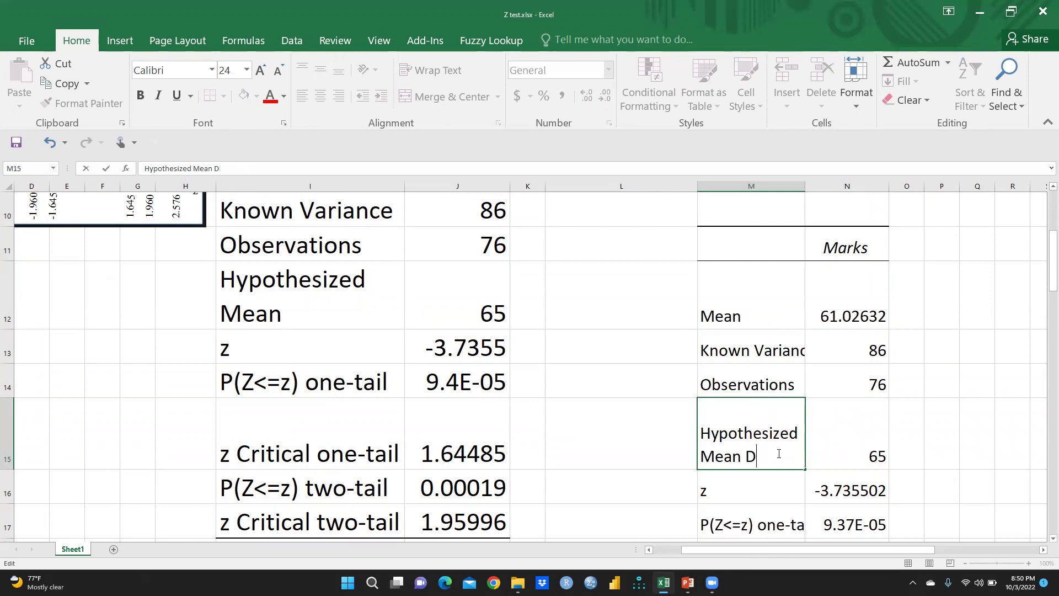
pyautogui.click(920, 433)
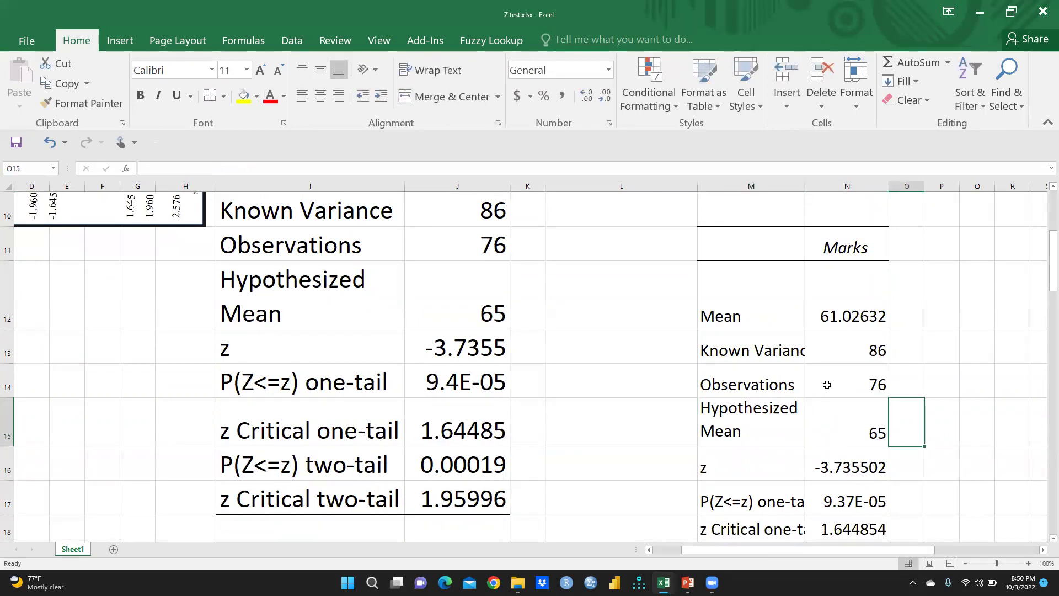
# - Review the hypothesized mean, sample mean, known variance, observations and z rows of the new results table
pyautogui.click(864, 437)
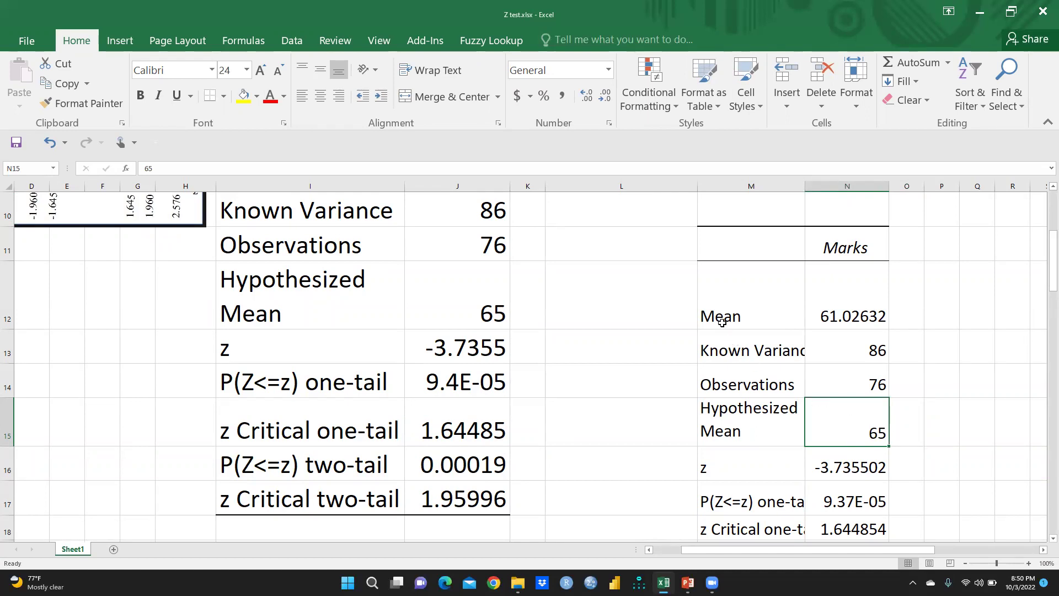
pyautogui.click(849, 309)
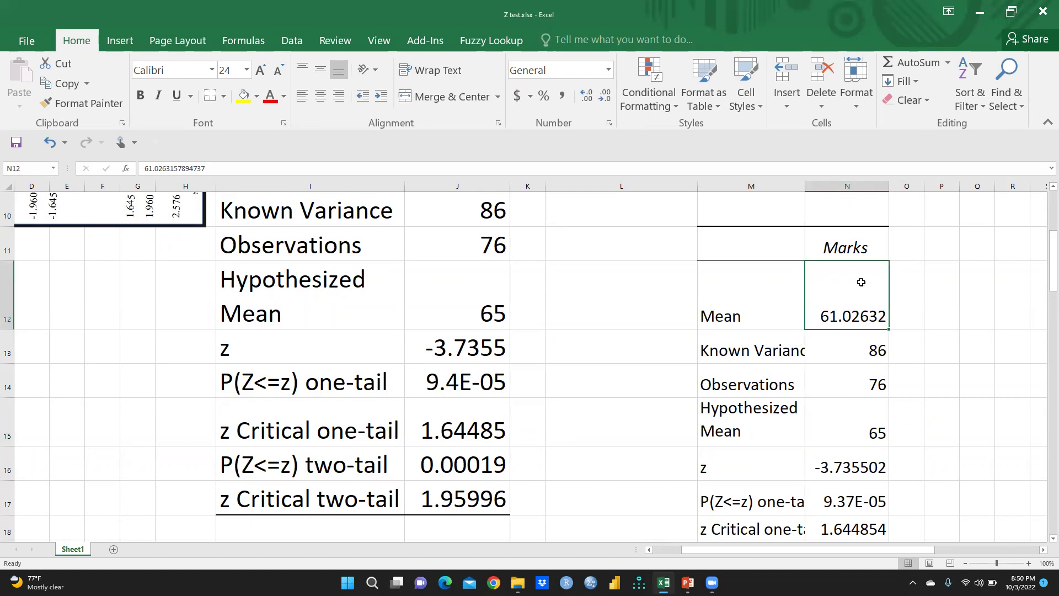
pyautogui.click(787, 349)
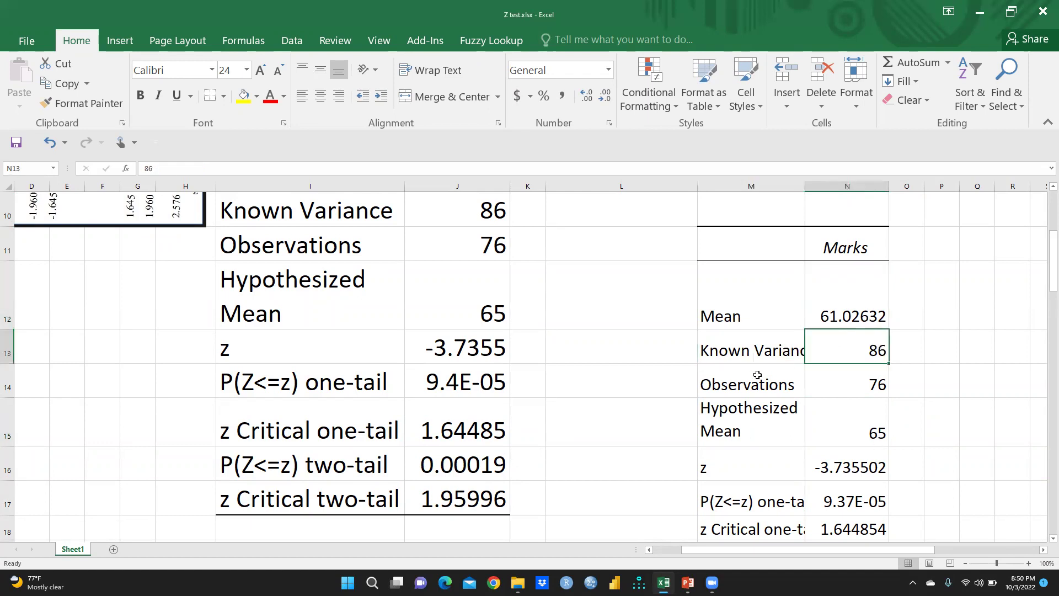
pyautogui.click(732, 376)
pyautogui.click(866, 387)
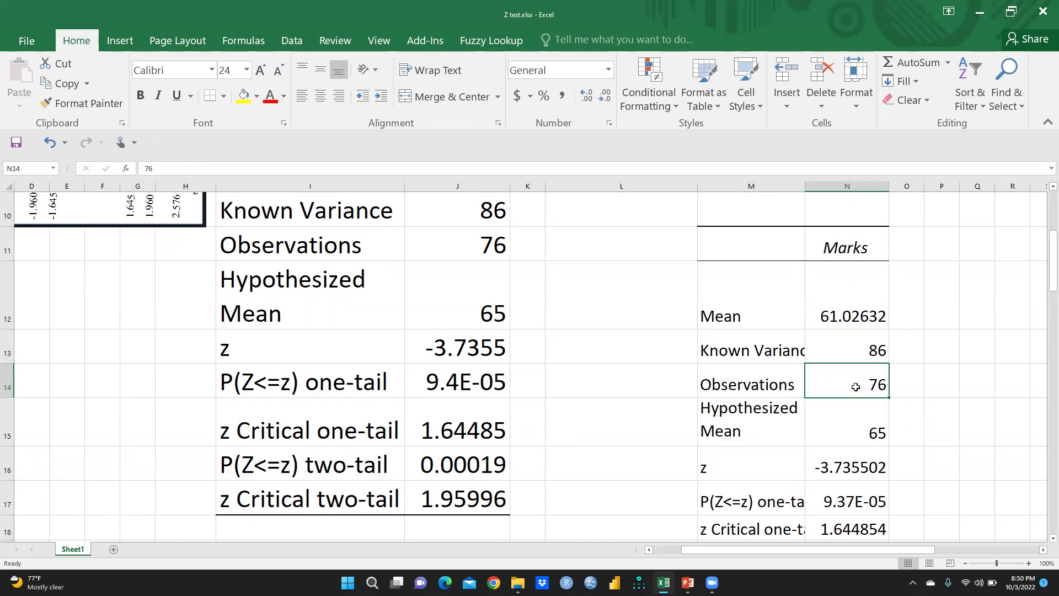
pyautogui.scroll(-1, 856, 387)
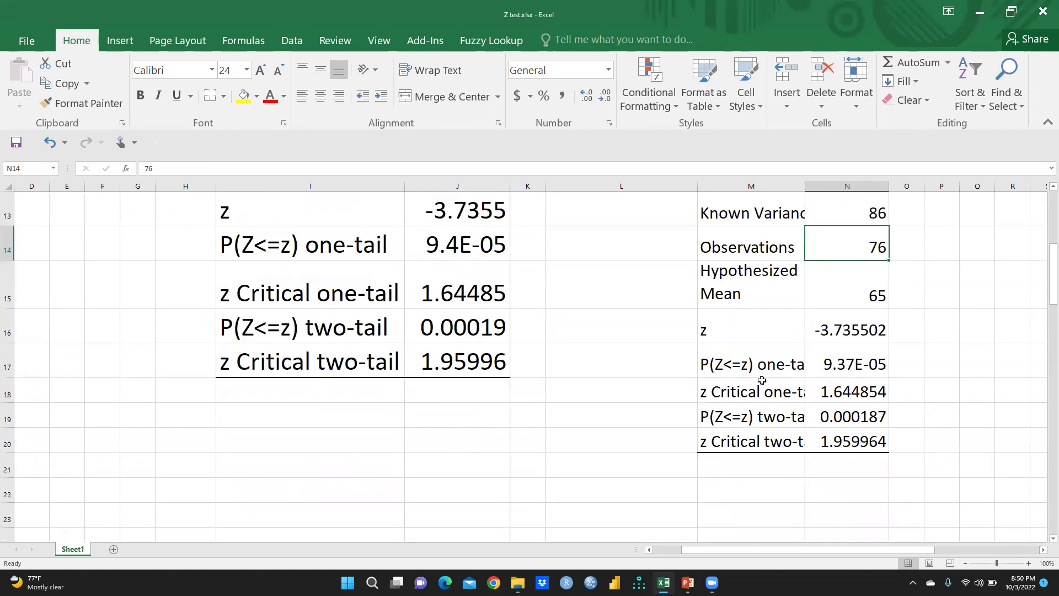
pyautogui.click(738, 343)
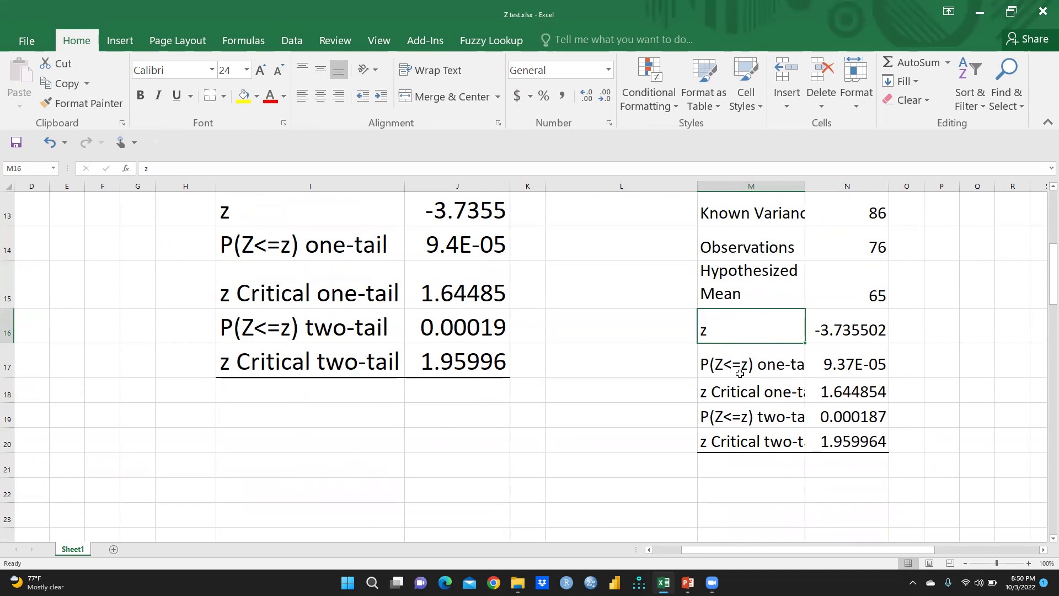
# - Widen column M until the P(Z<=z) and z Critical labels fit in full
pyautogui.click(780, 365)
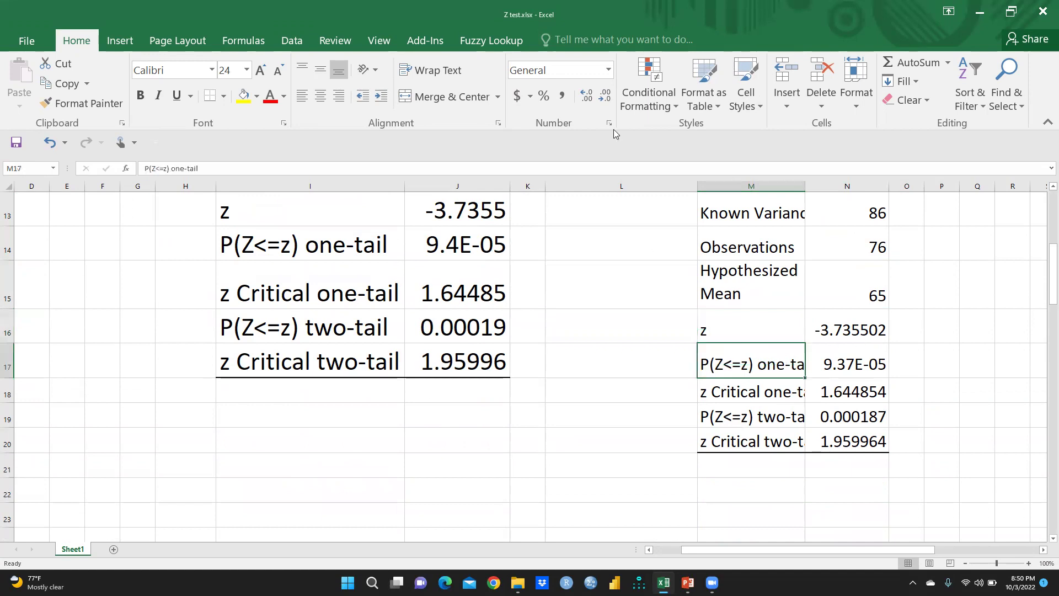
pyautogui.moveTo(803, 183); pyautogui.dragTo(878, 184)
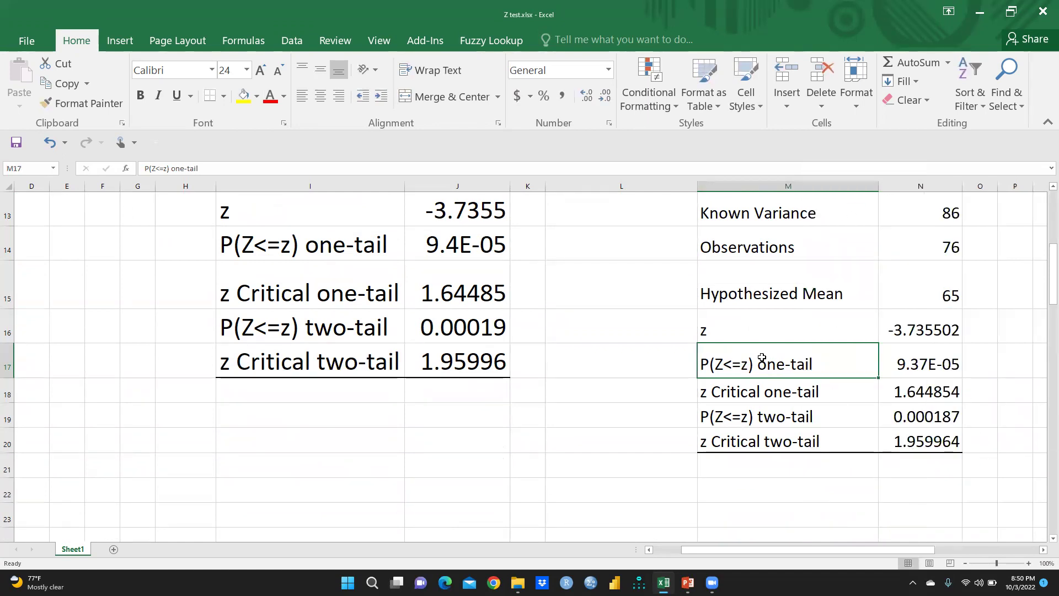
# - Examine the one-tail and two-tail p-value rows, the one-tail critical value and the z statistic in the new results table
pyautogui.click(934, 364)
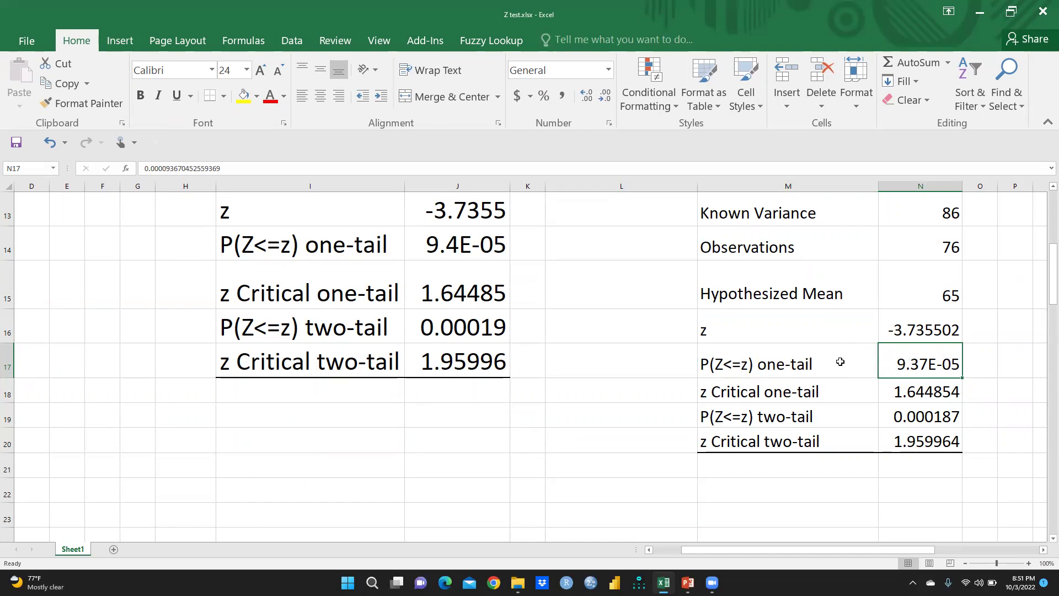
pyautogui.click(805, 394)
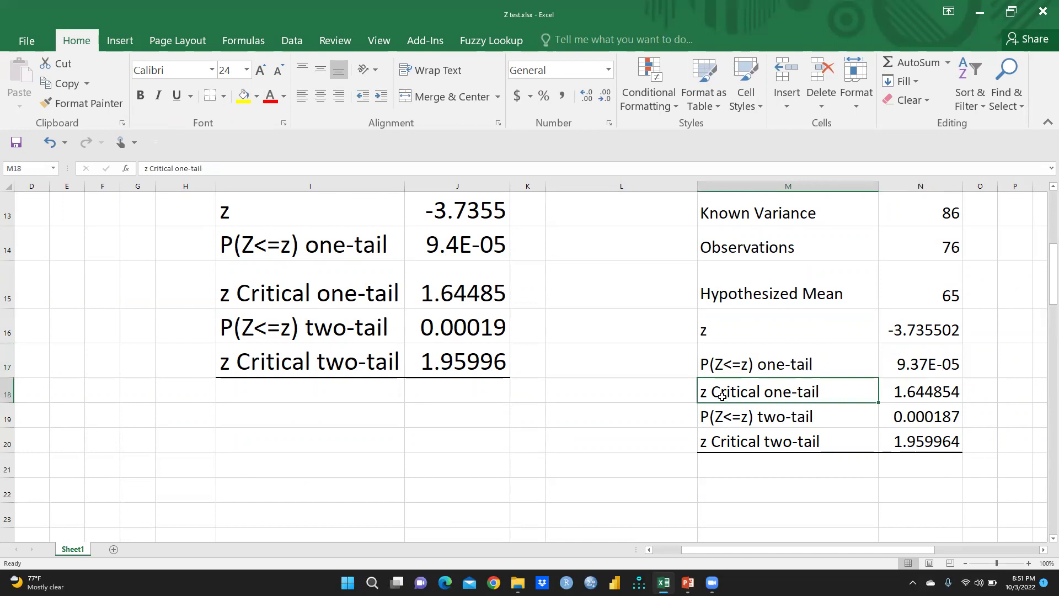
pyautogui.click(927, 396)
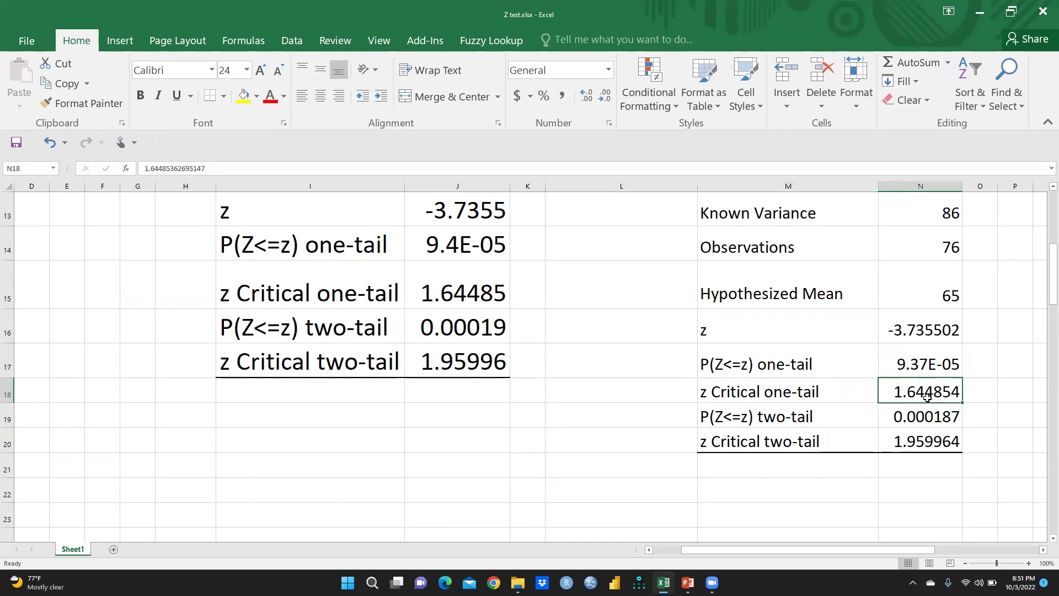
pyautogui.click(788, 422)
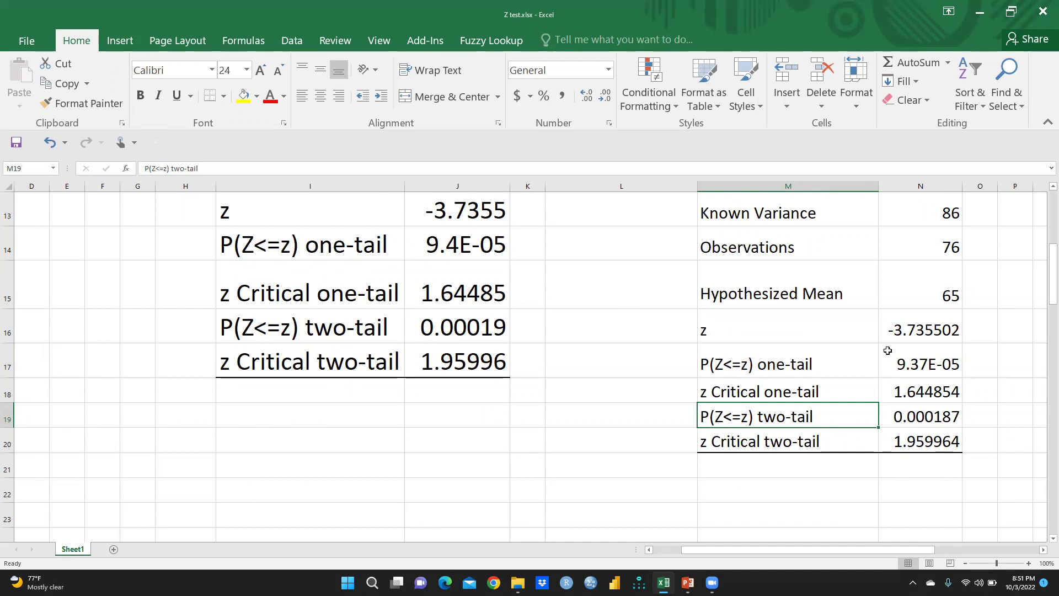
pyautogui.click(922, 330)
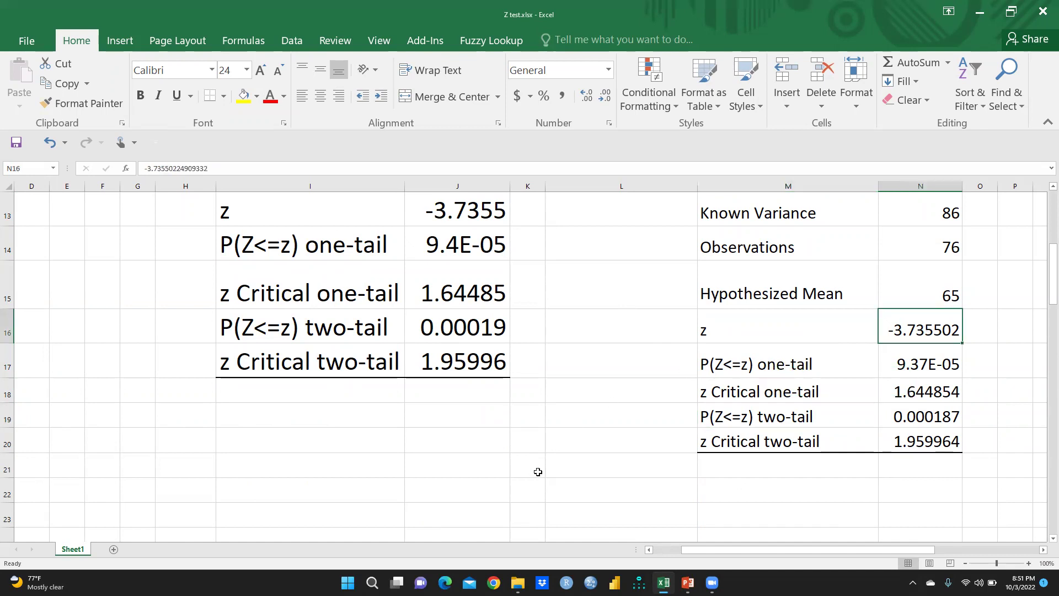
# - Enlarge the confidence-level normal curve picture so it spans columns C to I and rows 1 to 11
pyautogui.moveTo(703, 550); pyautogui.dragTo(534, 543)
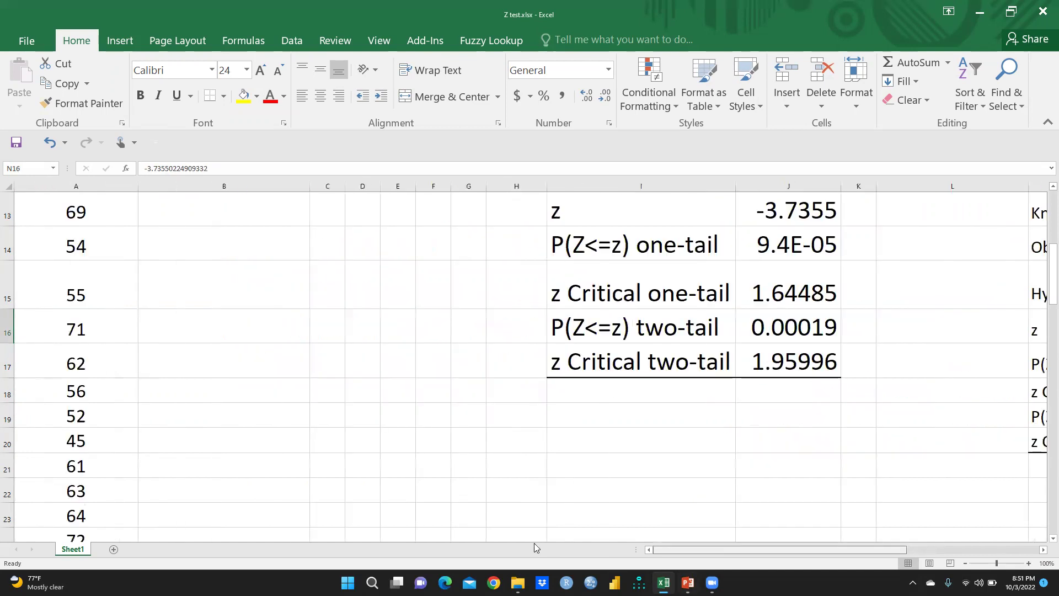
pyautogui.scroll(4, 488, 492)
pyautogui.click(441, 420)
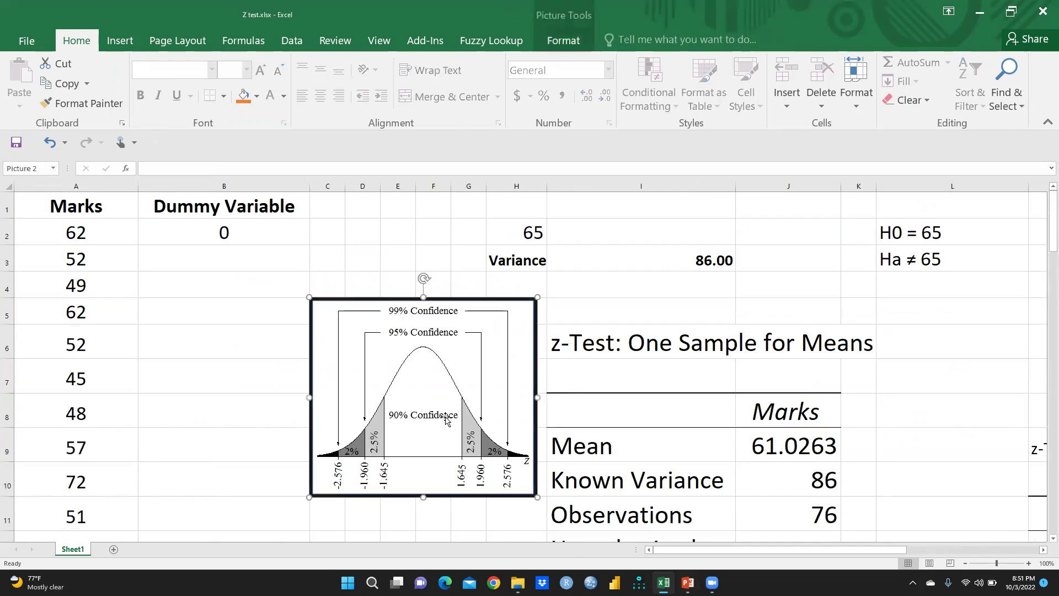
pyautogui.moveTo(538, 397); pyautogui.dragTo(686, 397)
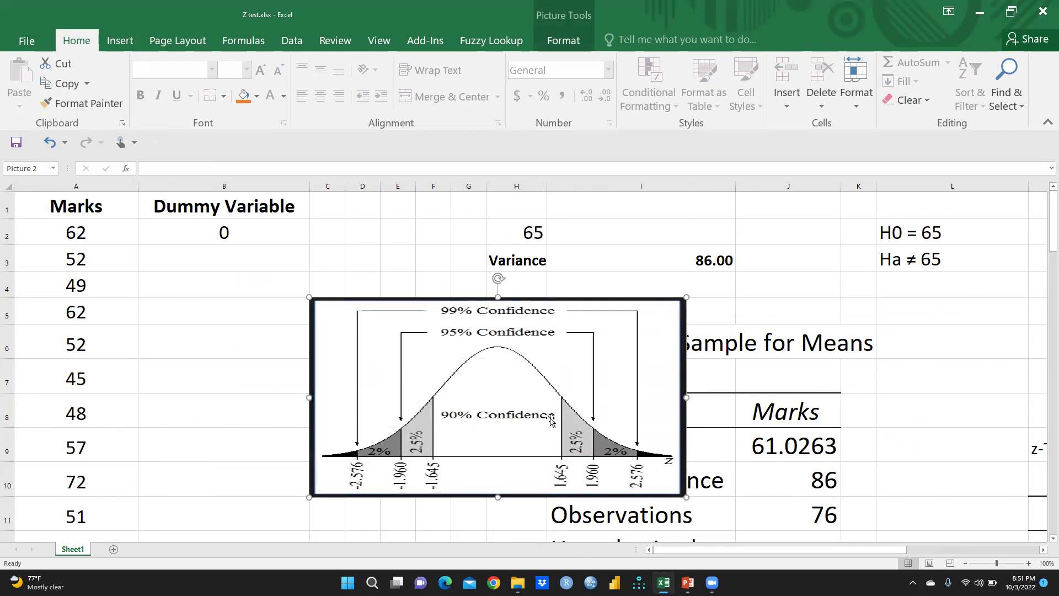
pyautogui.moveTo(498, 296); pyautogui.dragTo(499, 193)
pyautogui.moveTo(495, 498); pyautogui.dragTo(497, 505)
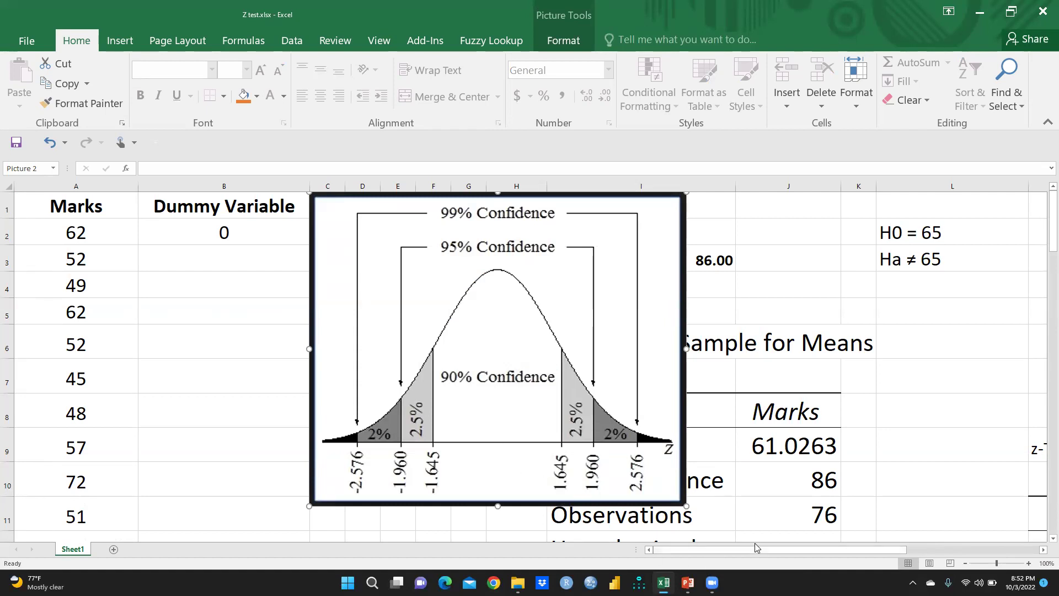
# - Compare the z statistic in N16 with the critical regions on the normal curve and the hypotheses in L2 and L3
pyautogui.moveTo(754, 549); pyautogui.dragTo(717, 464)
pyautogui.hscroll(3, 717, 464)
pyautogui.scroll(-4, 524, 442)
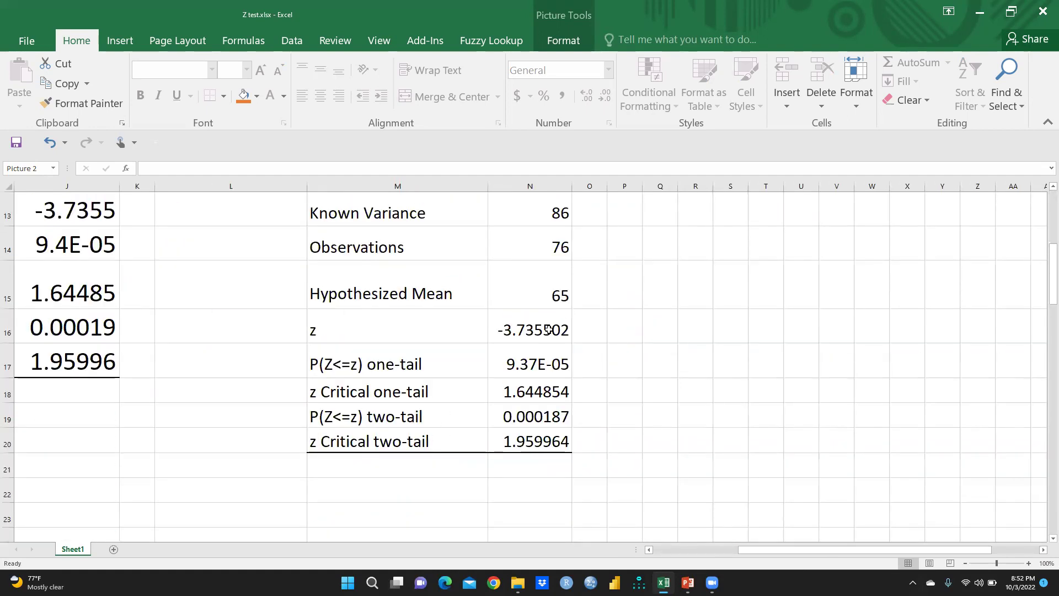
pyautogui.click(524, 331)
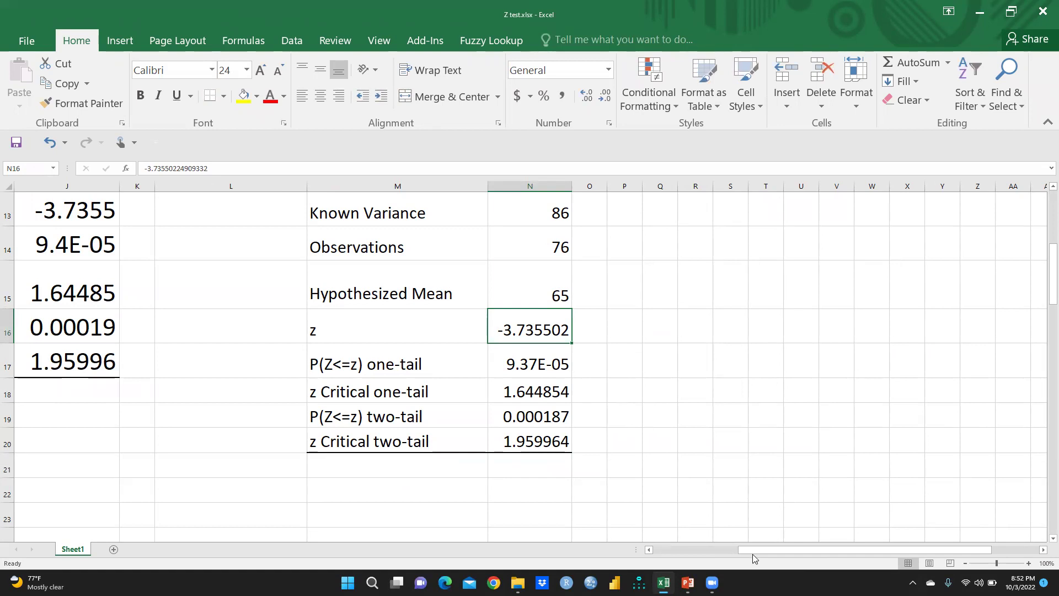
pyautogui.moveTo(740, 549); pyautogui.dragTo(660, 549)
pyautogui.scroll(4, 502, 480)
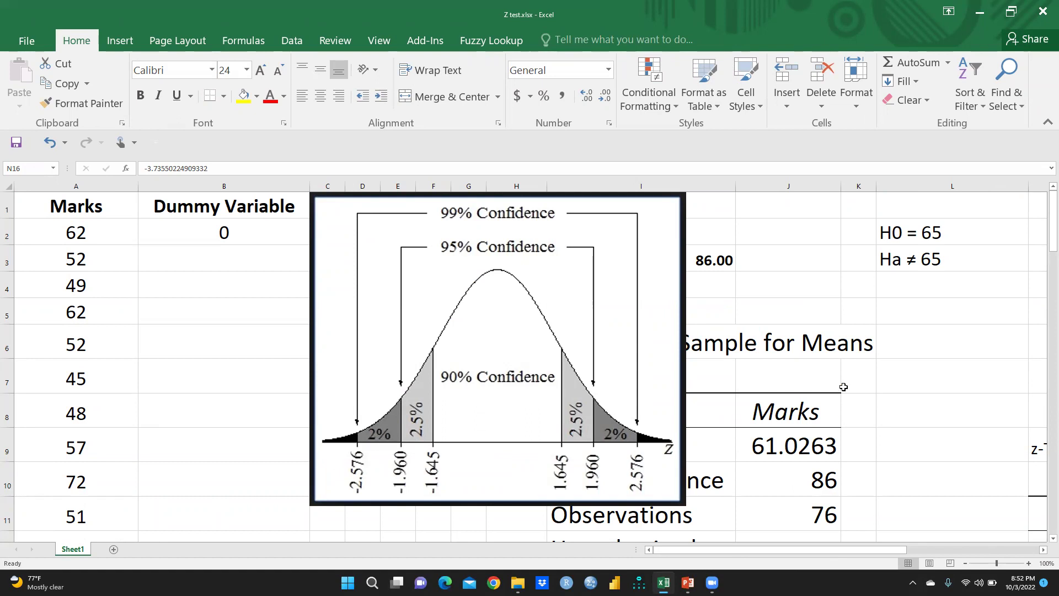
pyautogui.click(905, 257)
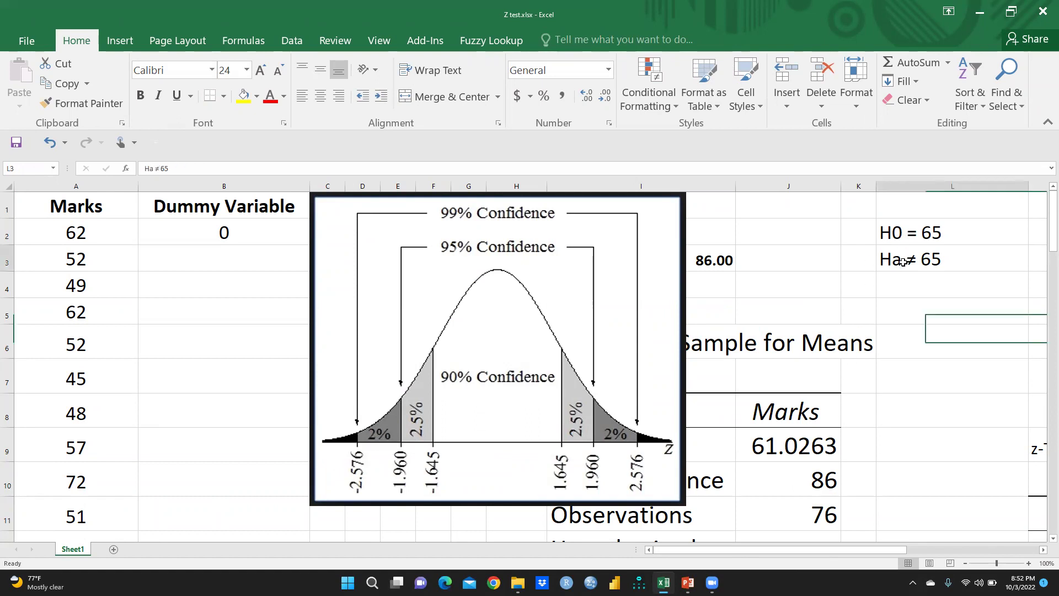
pyautogui.click(910, 238)
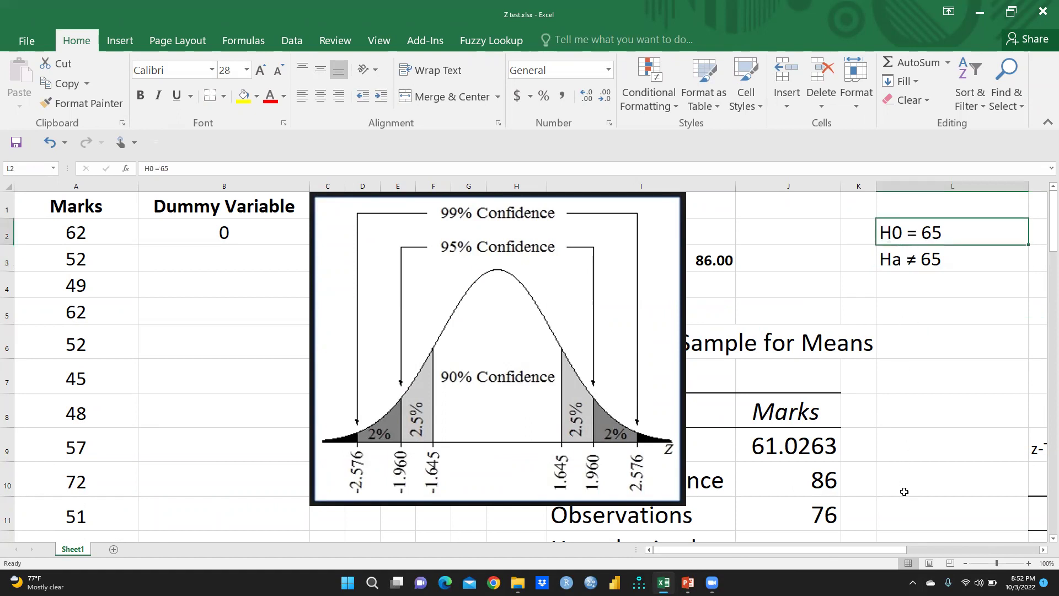